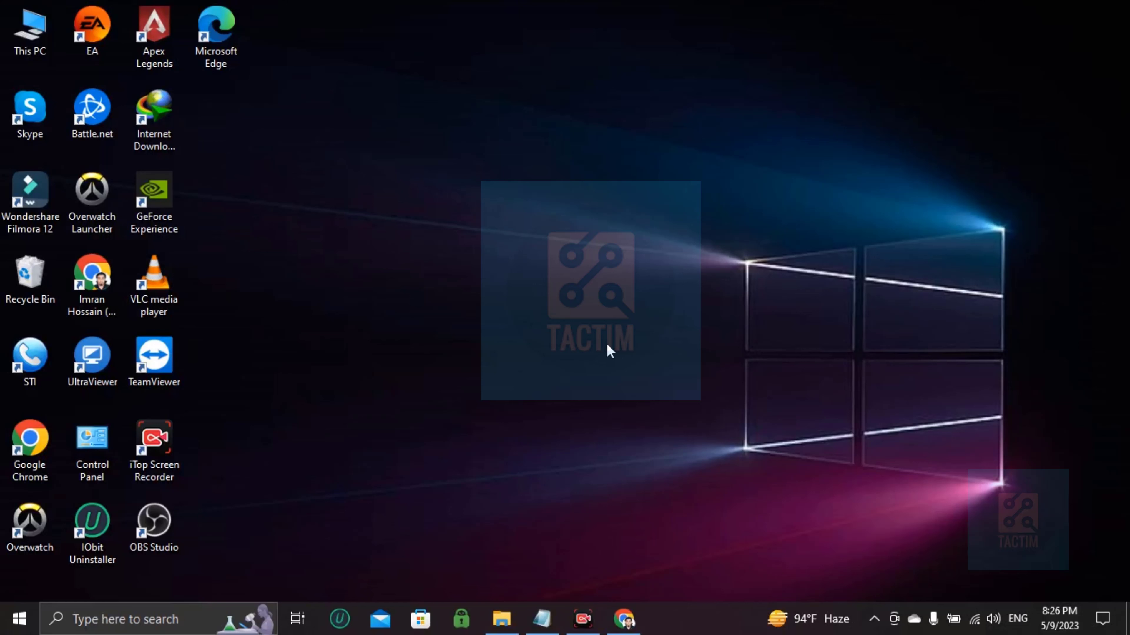
# Step: Launch Google Chrome from the desktop profile shortcut
pyautogui.doubleClick(92, 276)
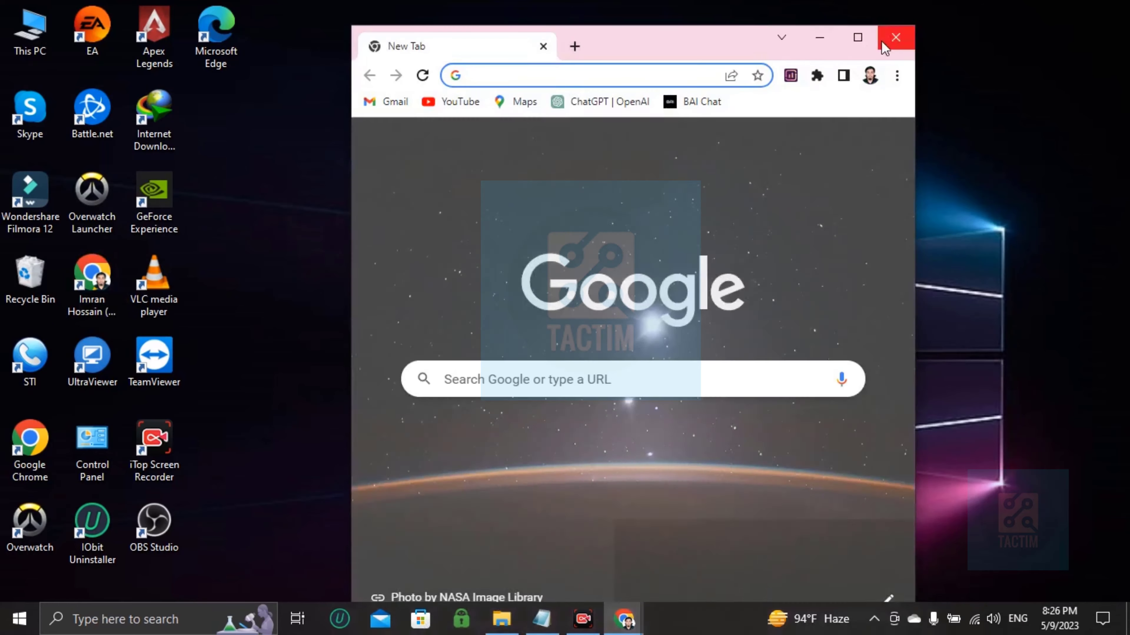
# Step: Go to canva.com and open the Canva home page
pyautogui.click(857, 36)
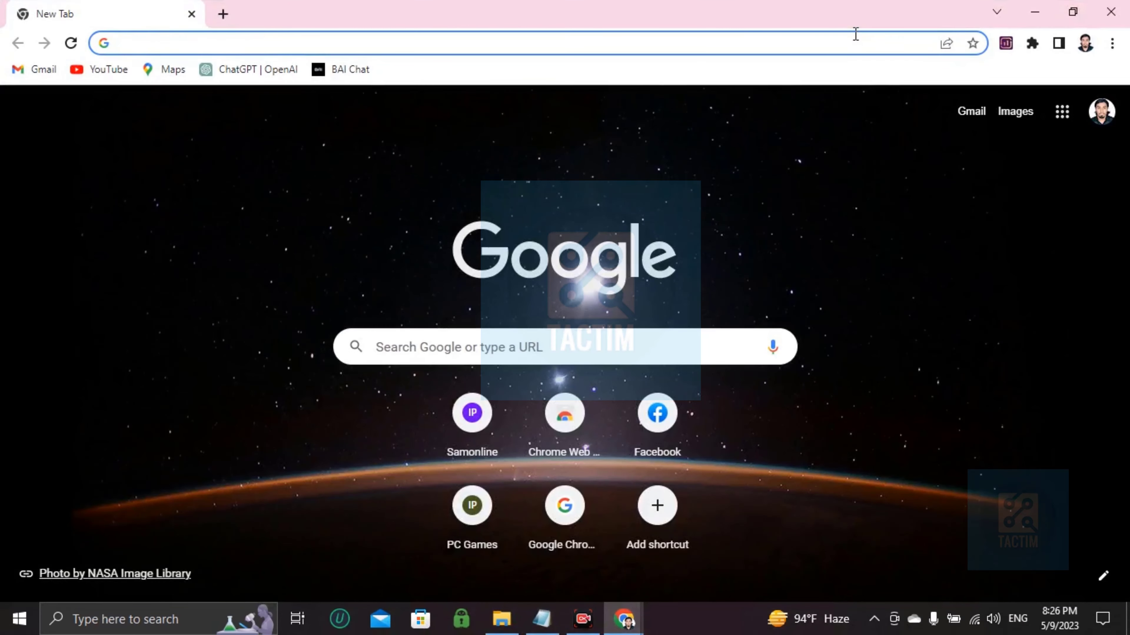
pyautogui.write('canva.com/download/windows/')
pyautogui.press('Return')
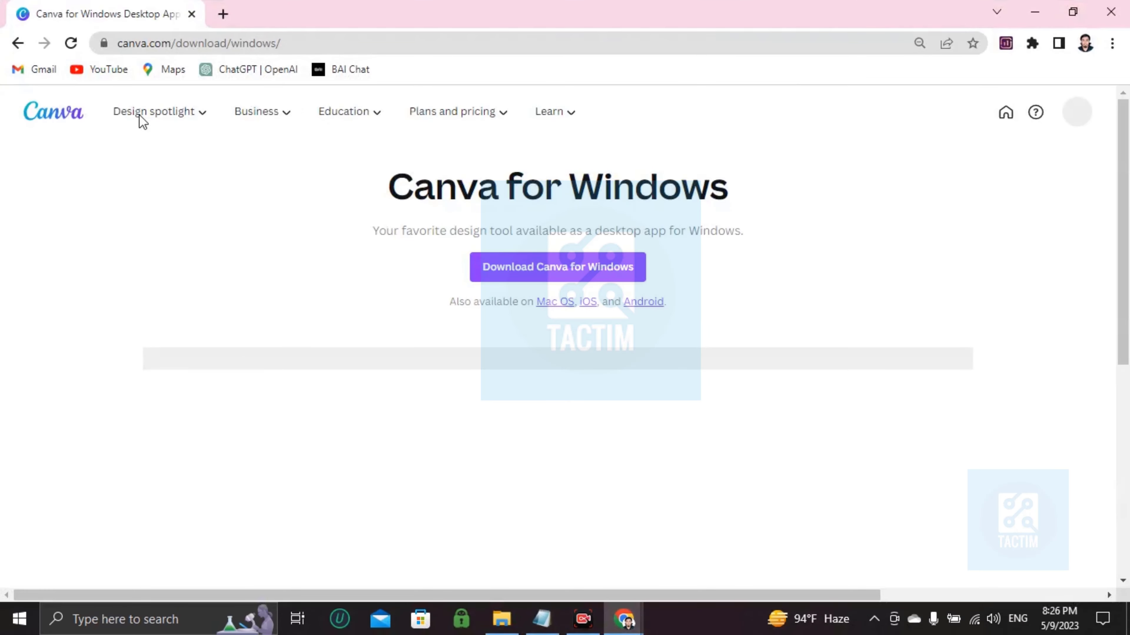
pyautogui.click(82, 124)
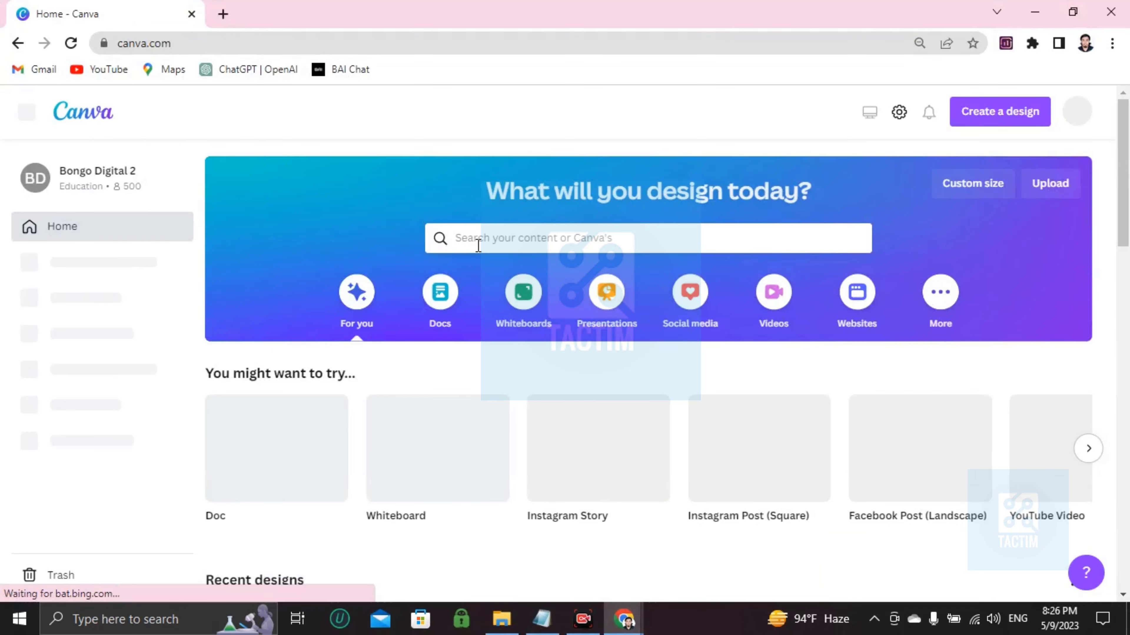
# Step: Search Canva templates for 'project breif form'
pyautogui.click(484, 237)
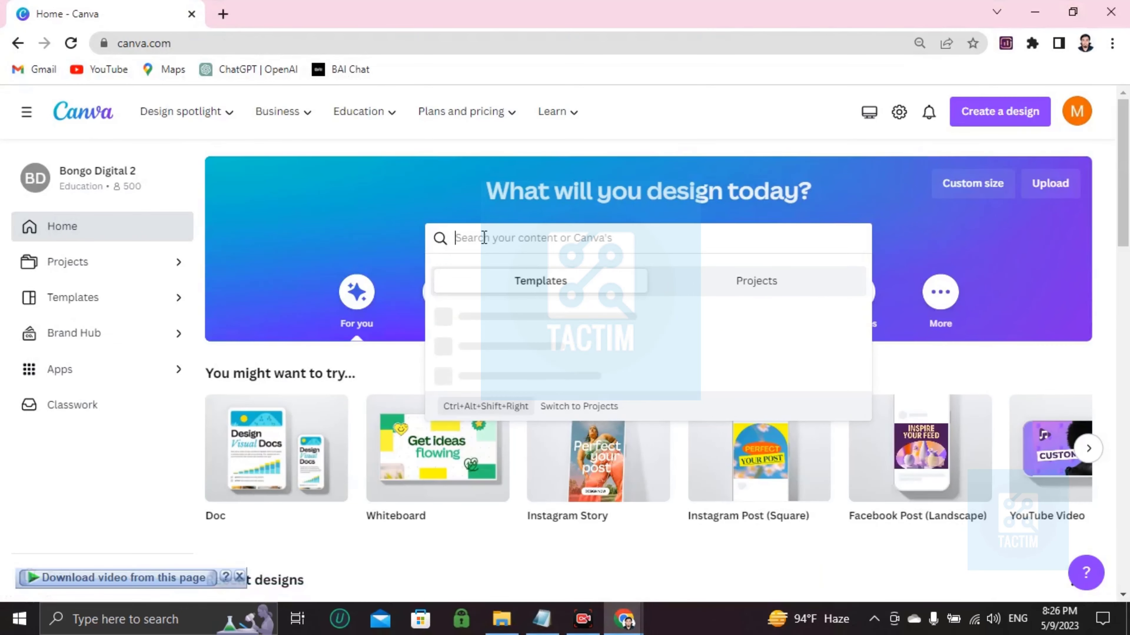
pyautogui.write('roject brie')
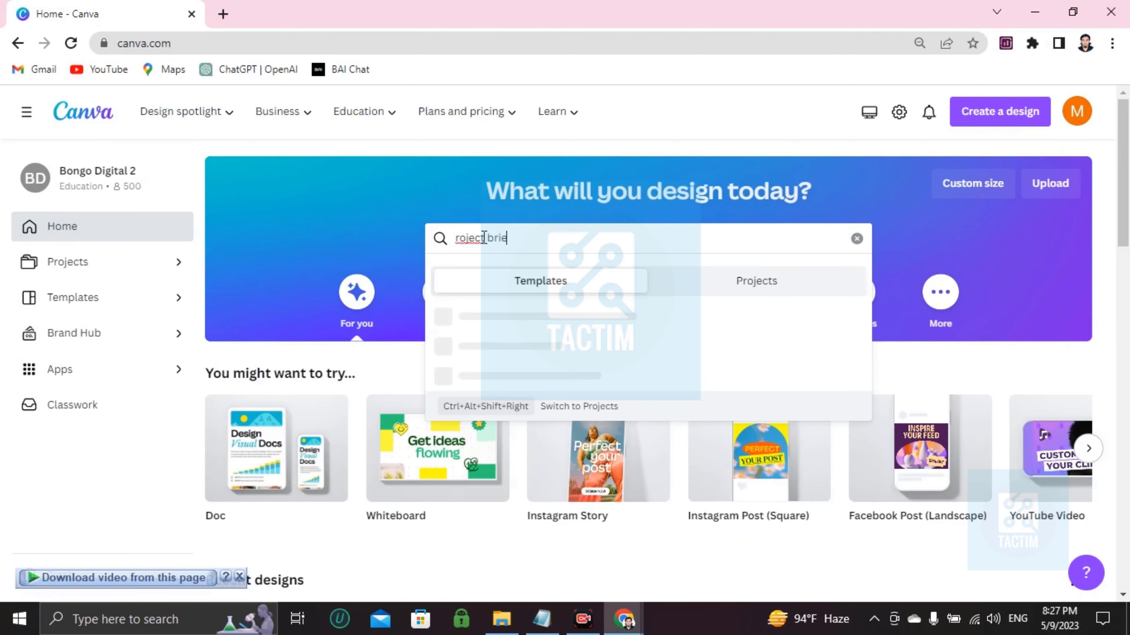
pyautogui.write('f')
pyautogui.hotkey('ctrl', 'a')
pyautogui.press('BackSpace')
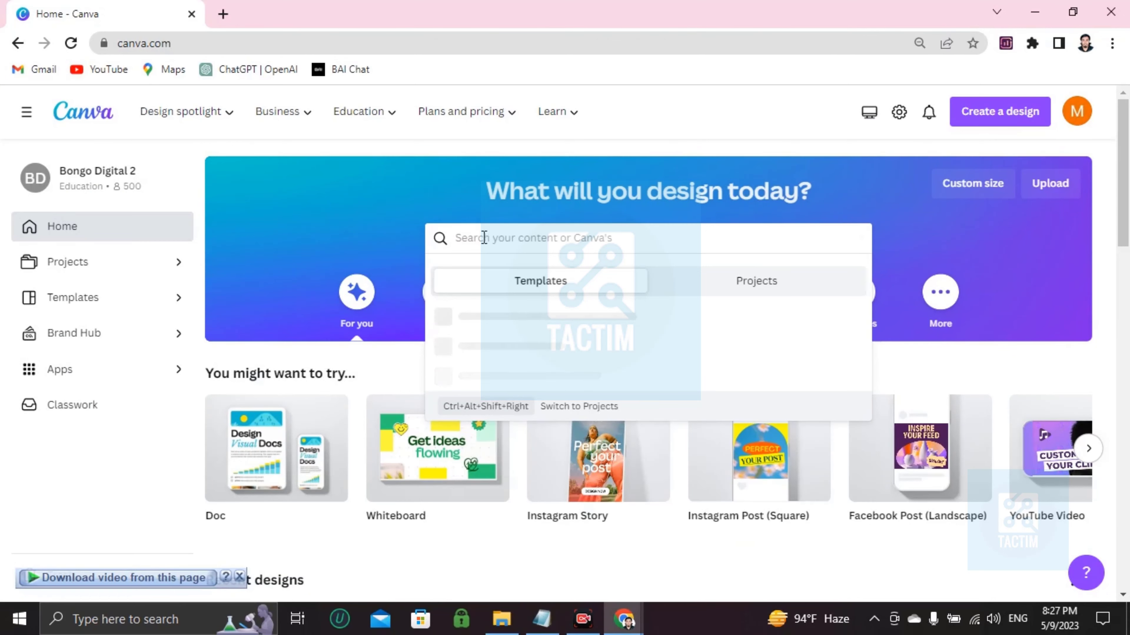
pyautogui.write('proje')
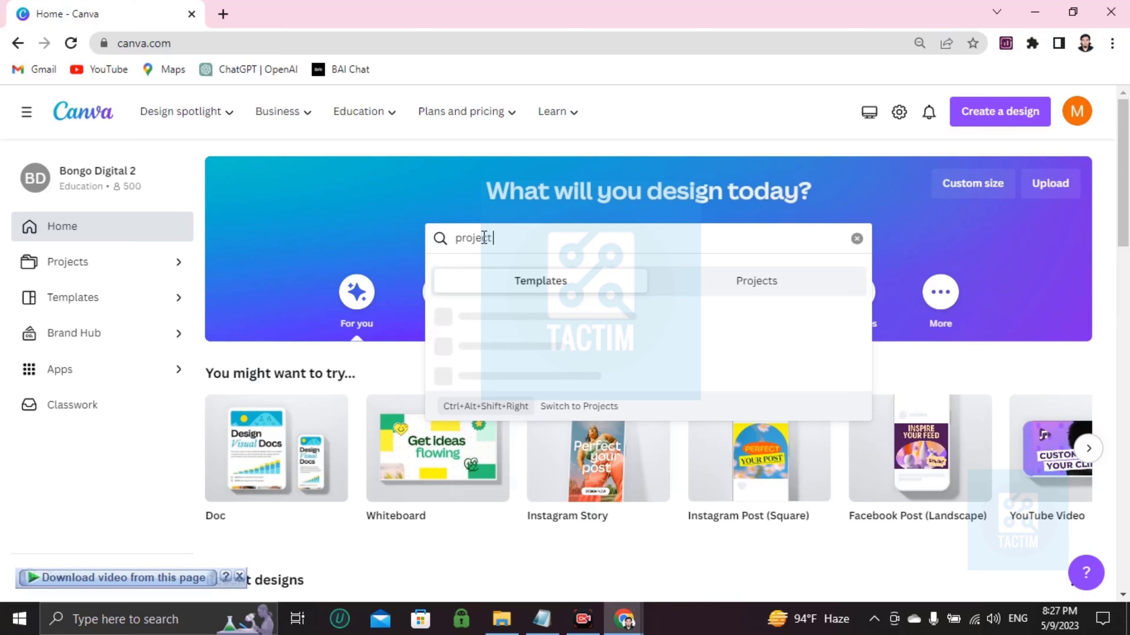
pyautogui.write('ct')
pyautogui.write(' bre')
pyautogui.write('ie')
pyautogui.write('f d')
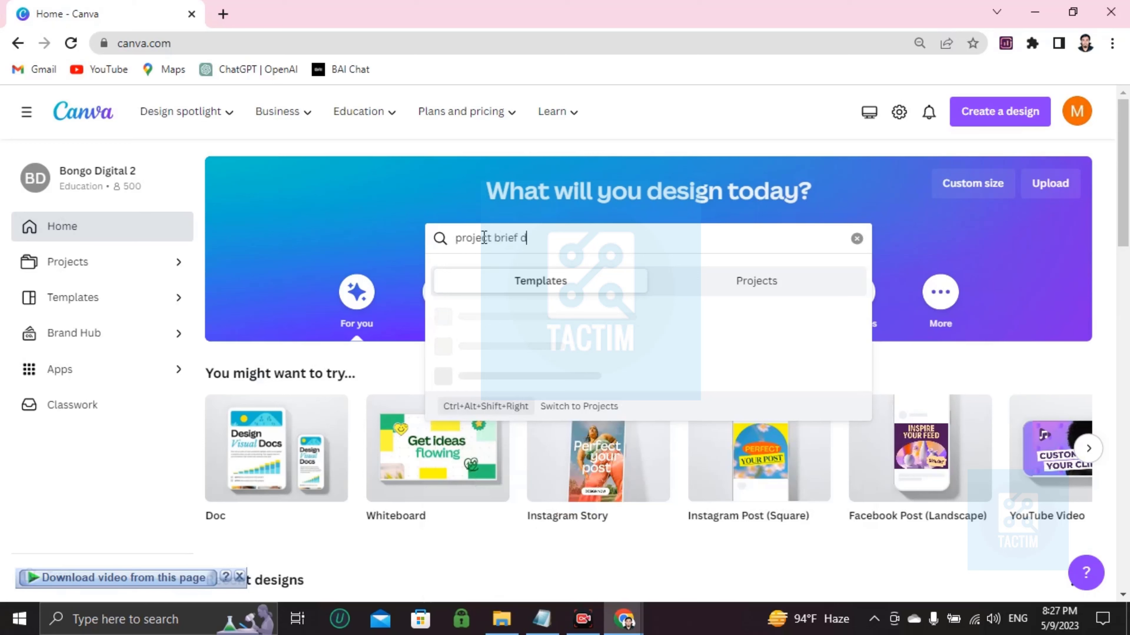
pyautogui.press('BackSpace')
pyautogui.write('form')
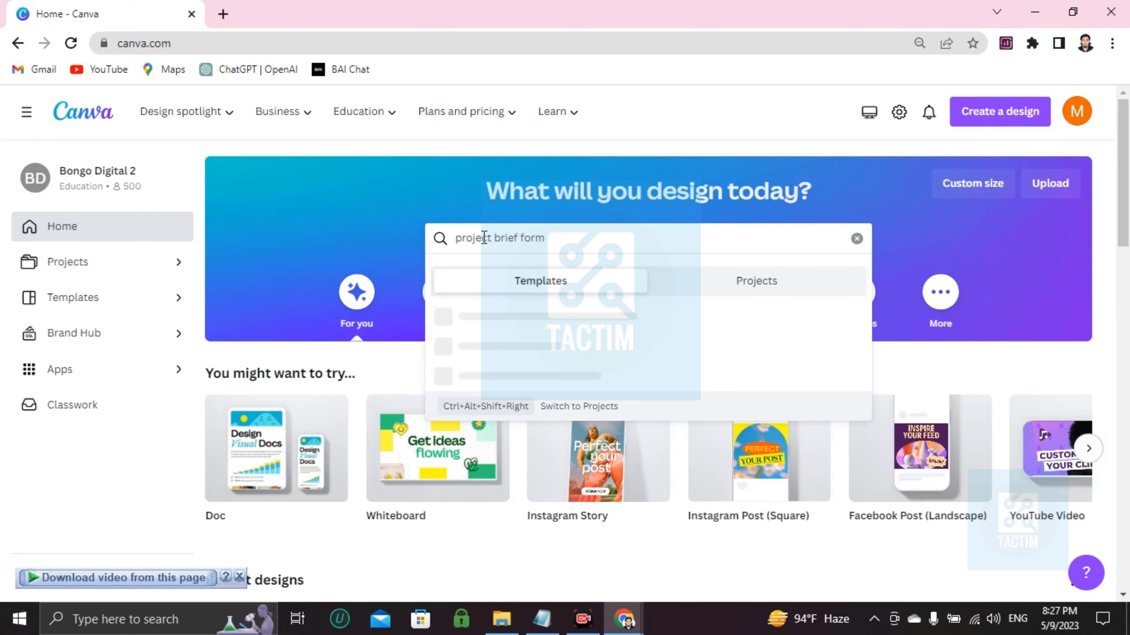
pyautogui.press('Return')
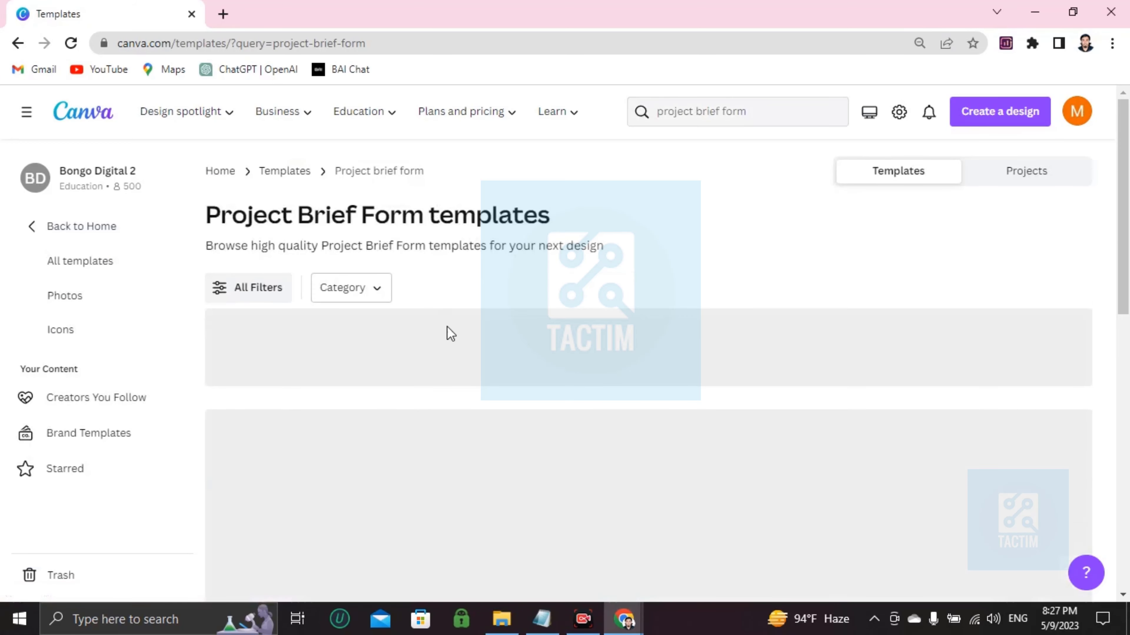
# Step: Customize the White Purple Simple Creative Project Brief Form Planner template as a new design
pyautogui.scroll(-2, 446, 326)
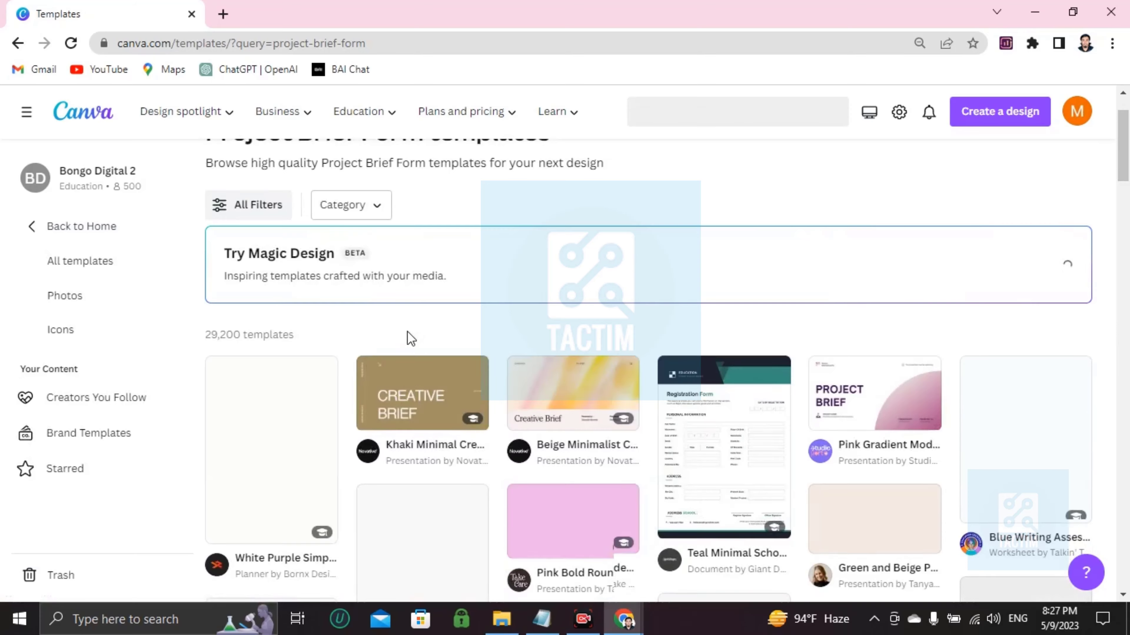
pyautogui.scroll(-2, 411, 339)
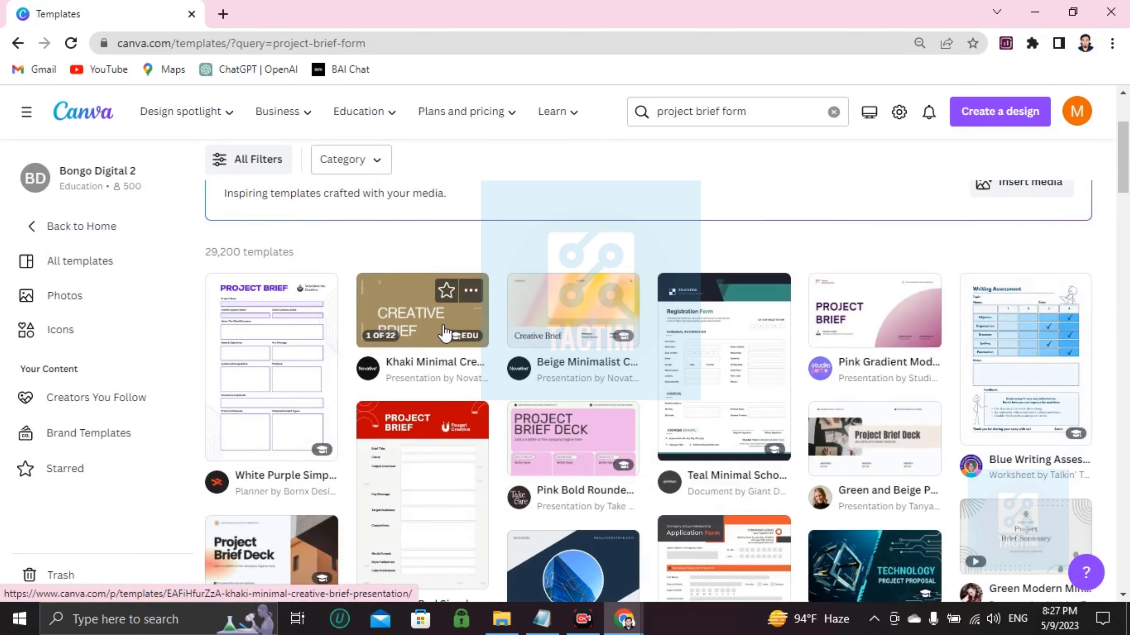
pyautogui.scroll(-2, 836, 324)
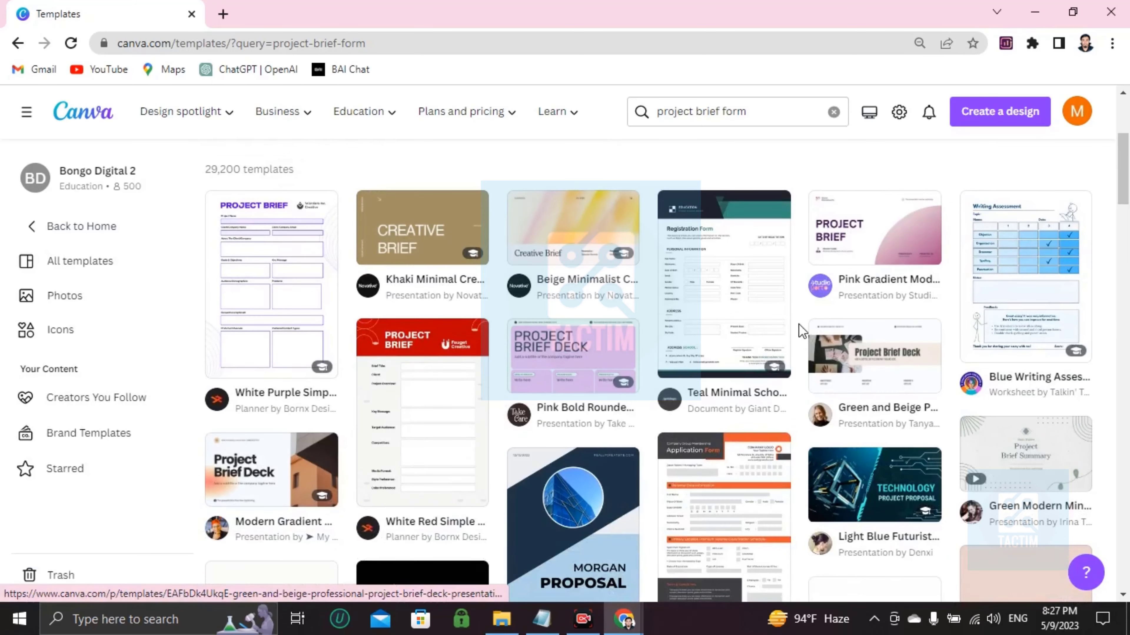
pyautogui.click(317, 309)
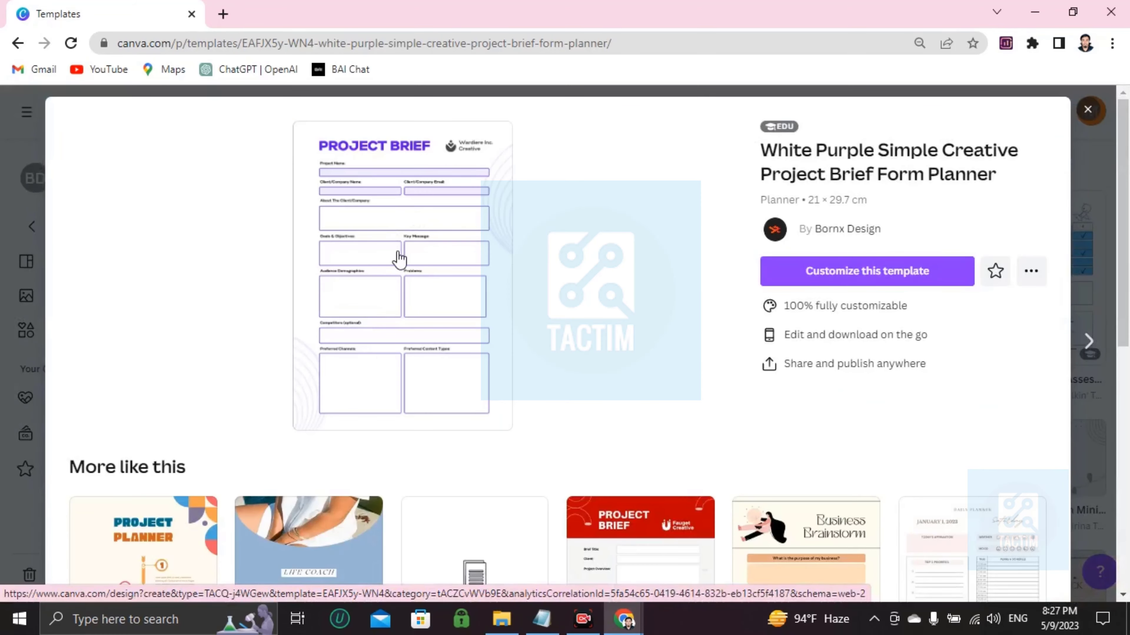
pyautogui.click(868, 273)
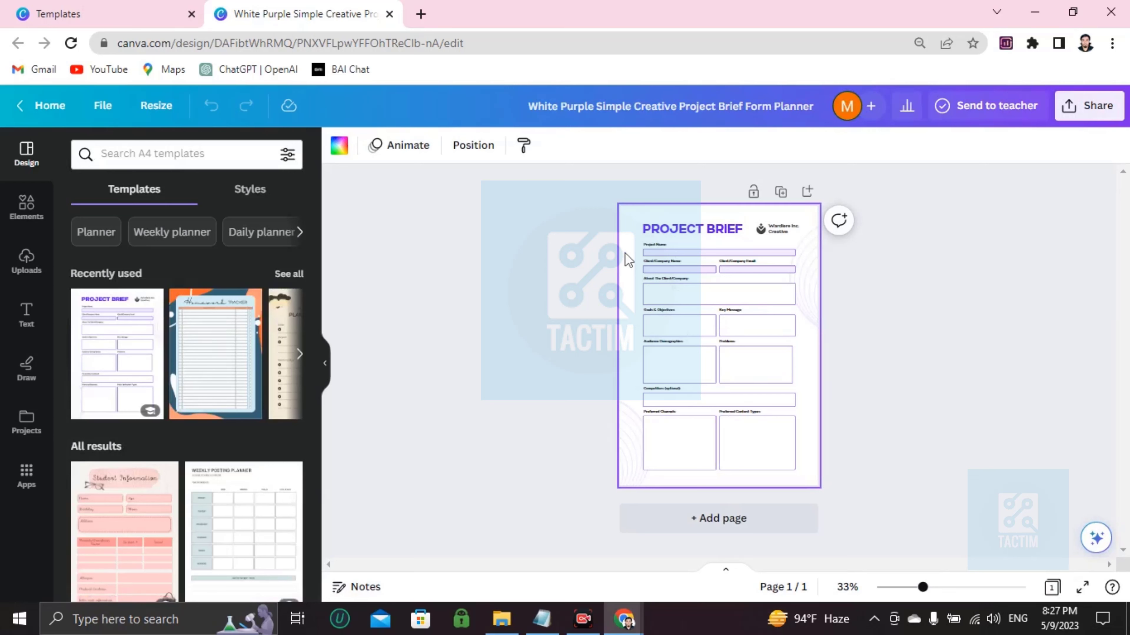
# Step: Zoom the editor canvas to about 113% so the form fields are readable
pyautogui.keyDown('ctrl'); pyautogui.scroll(6, 624, 253); pyautogui.keyUp('ctrl')
pyautogui.keyDown('ctrl'); pyautogui.scroll(3, 625, 253); pyautogui.keyUp('ctrl')
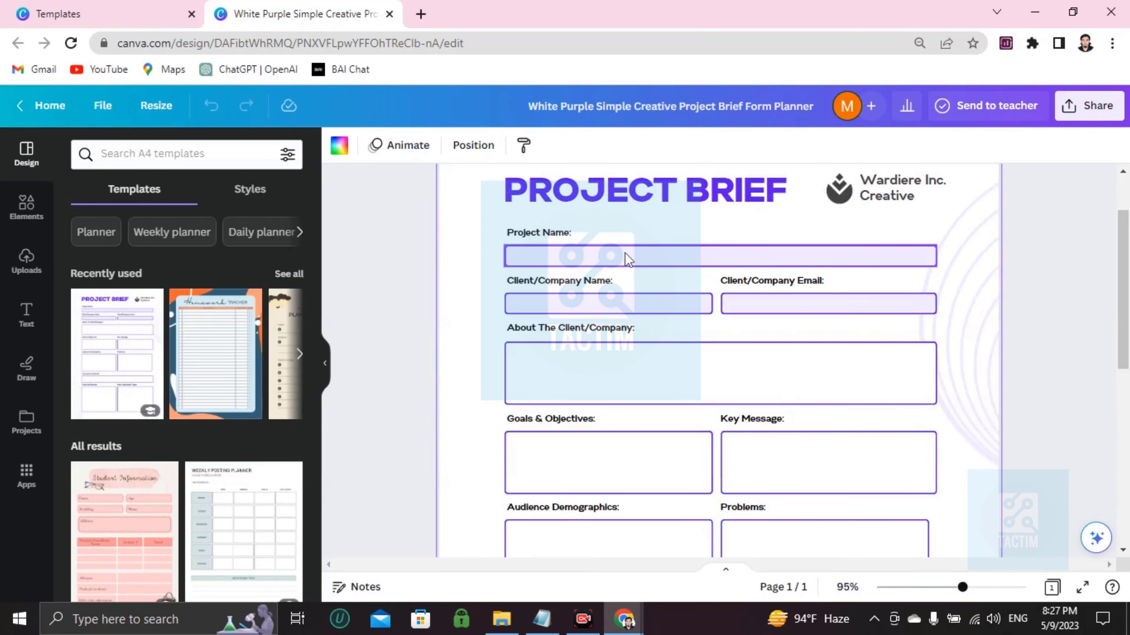
pyautogui.scroll(2, 556, 262)
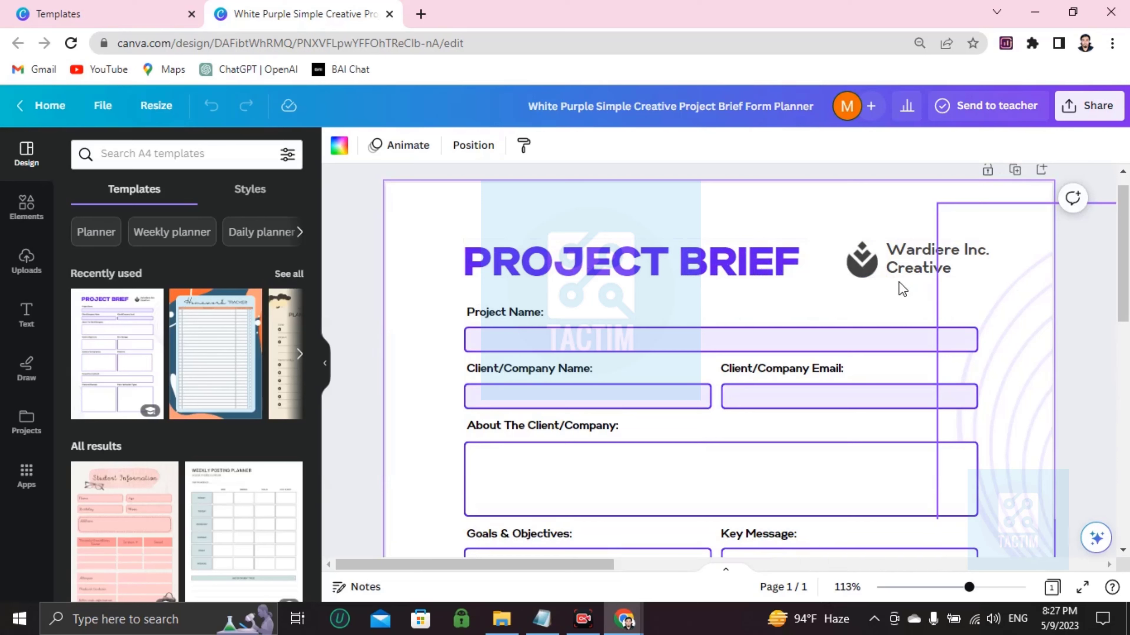
# Step: Change 'Wardiere Inc. Creative' to 'add your compoany name' and delete the logo icon beside it
pyautogui.click(940, 253)
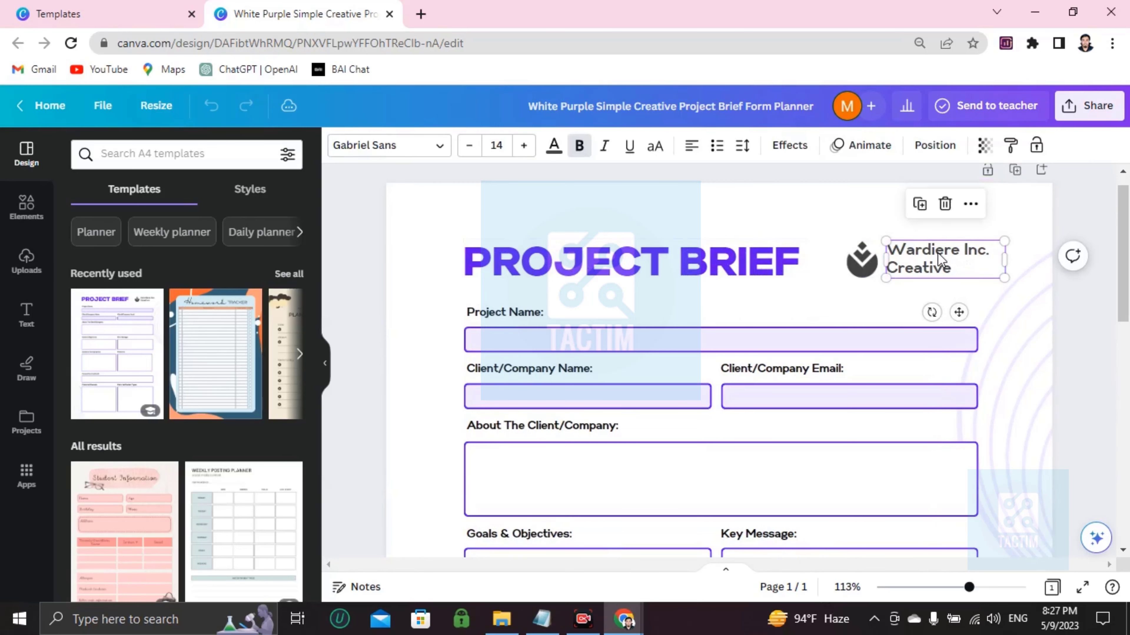
pyautogui.click(939, 252)
pyautogui.press('BackSpace')
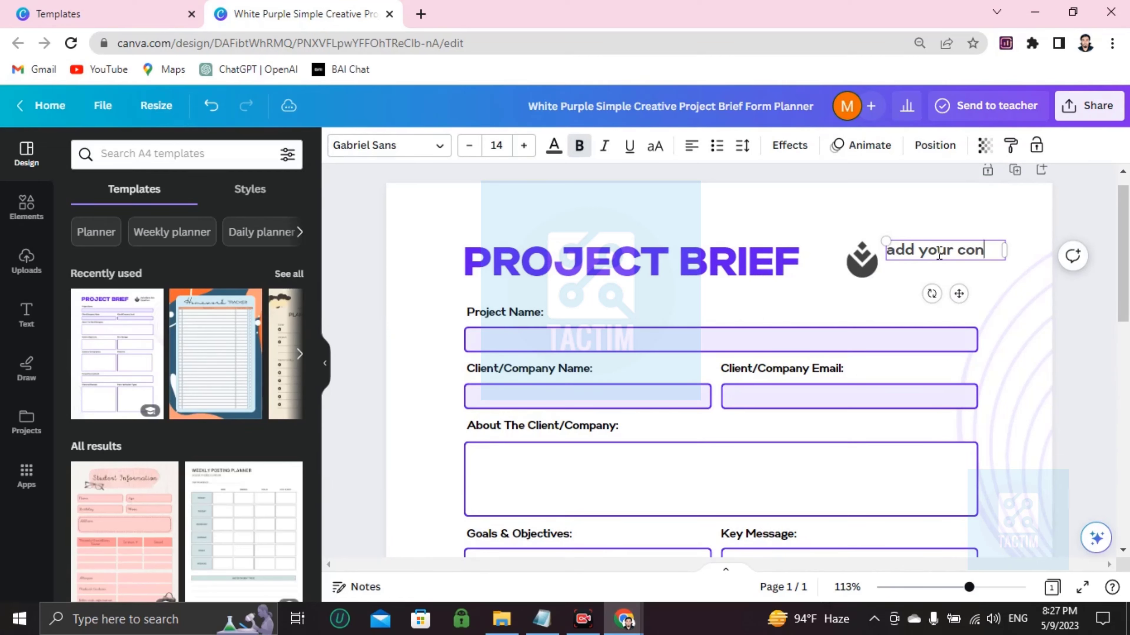
pyautogui.write('add your compoany nam')
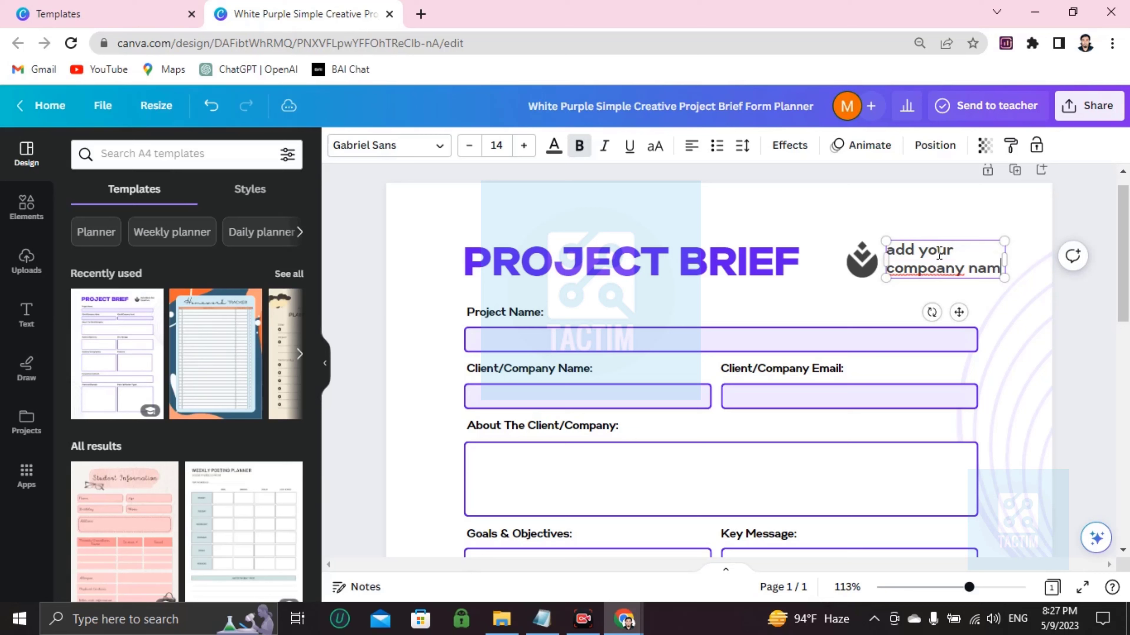
pyautogui.write('e')
pyautogui.rightClick(941, 272)
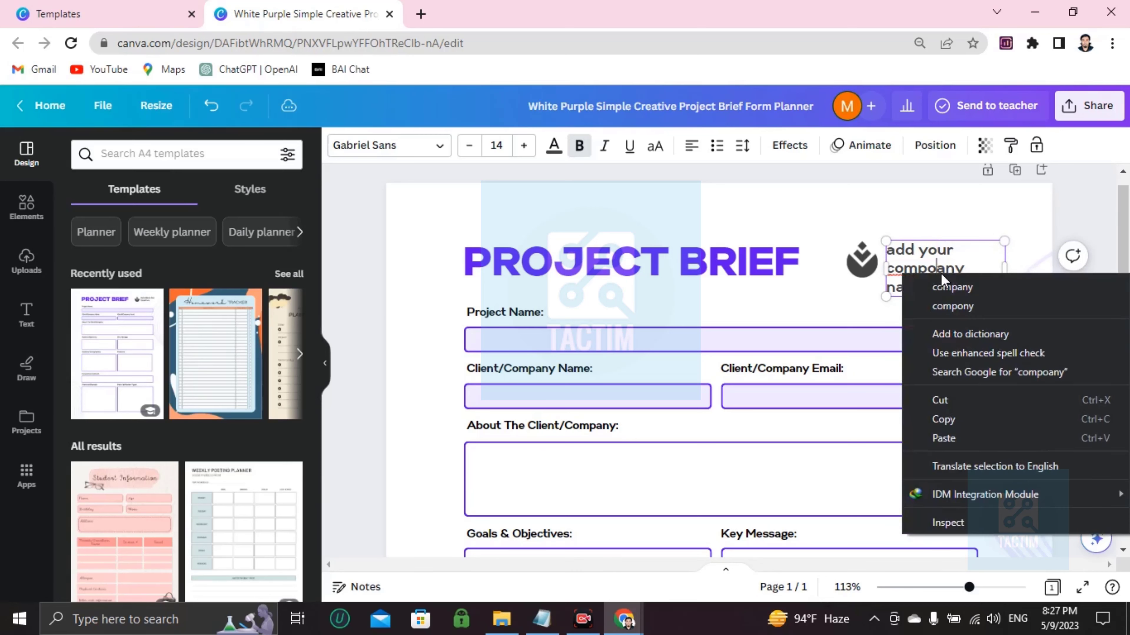
pyautogui.click(687, 242)
pyautogui.click(695, 259)
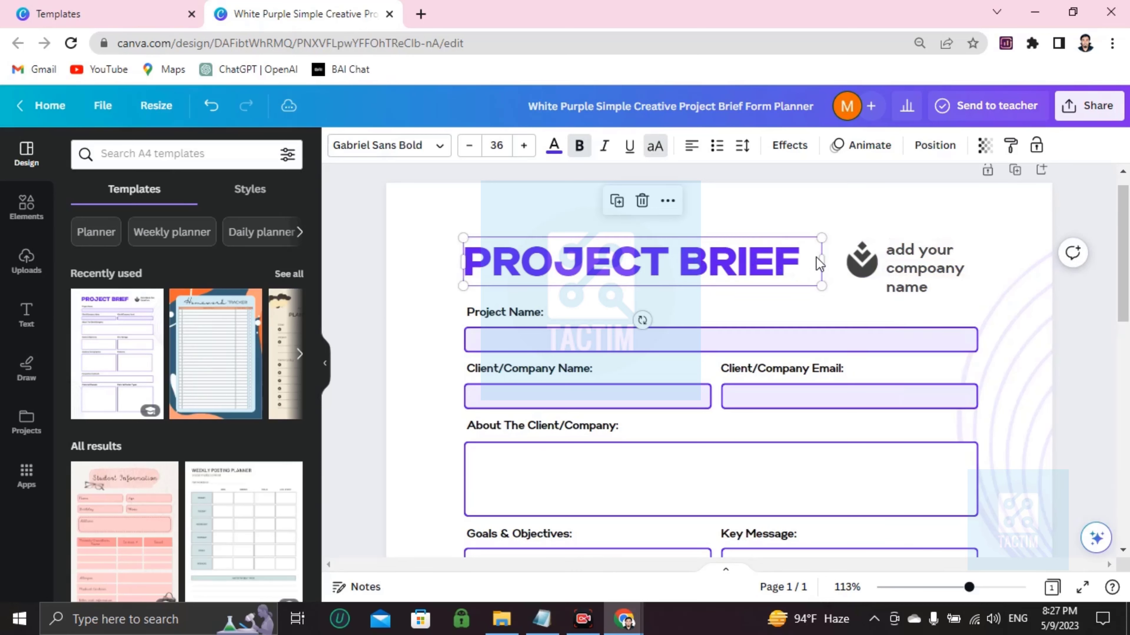
pyautogui.click(860, 267)
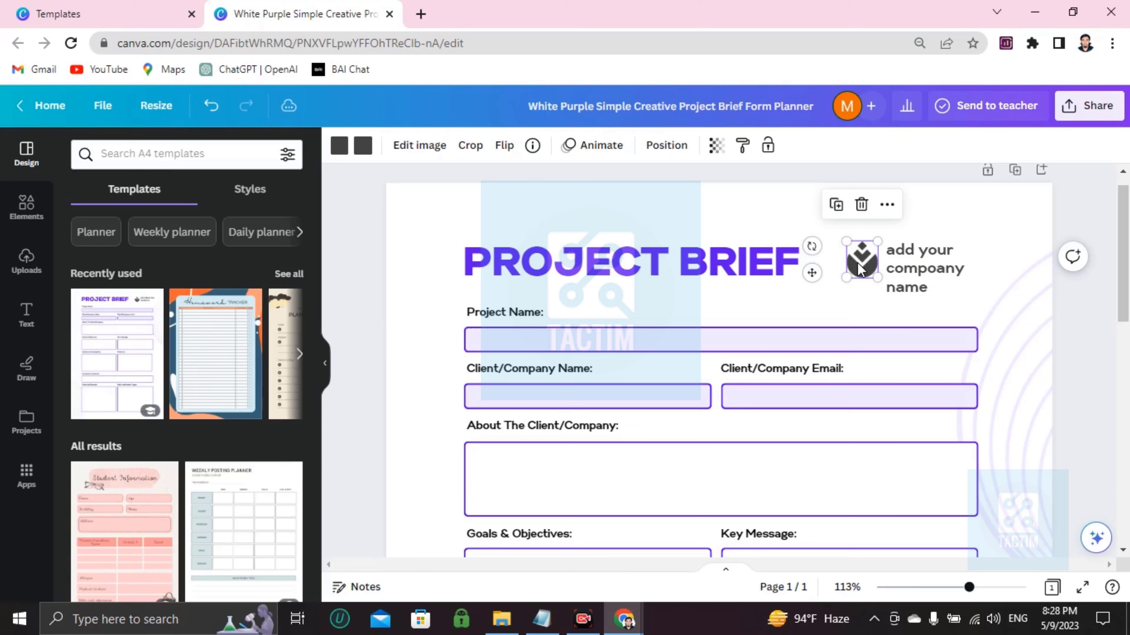
pyautogui.press('Delete')
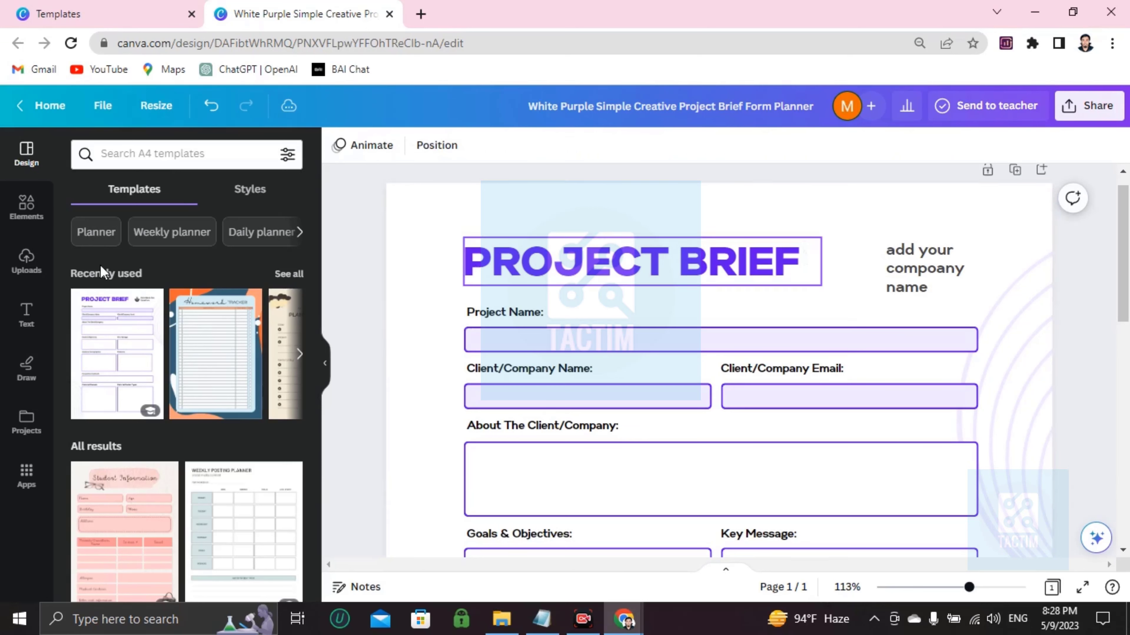
# Step: Search the Elements library for 'logo' graphics
pyautogui.click(27, 261)
pyautogui.click(191, 196)
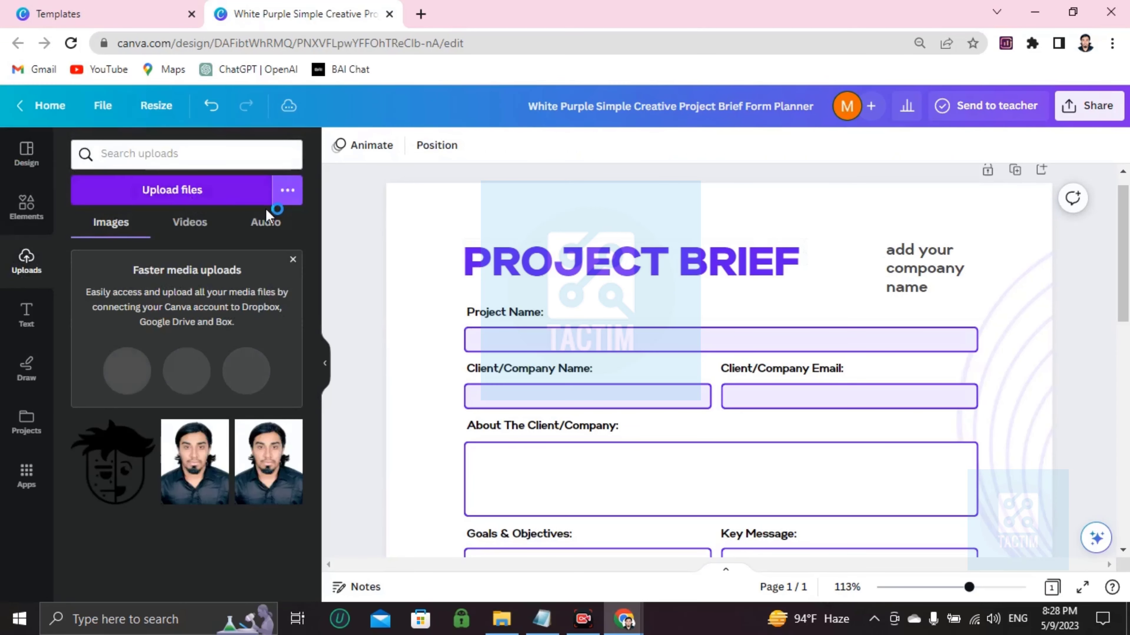
pyautogui.press('Escape')
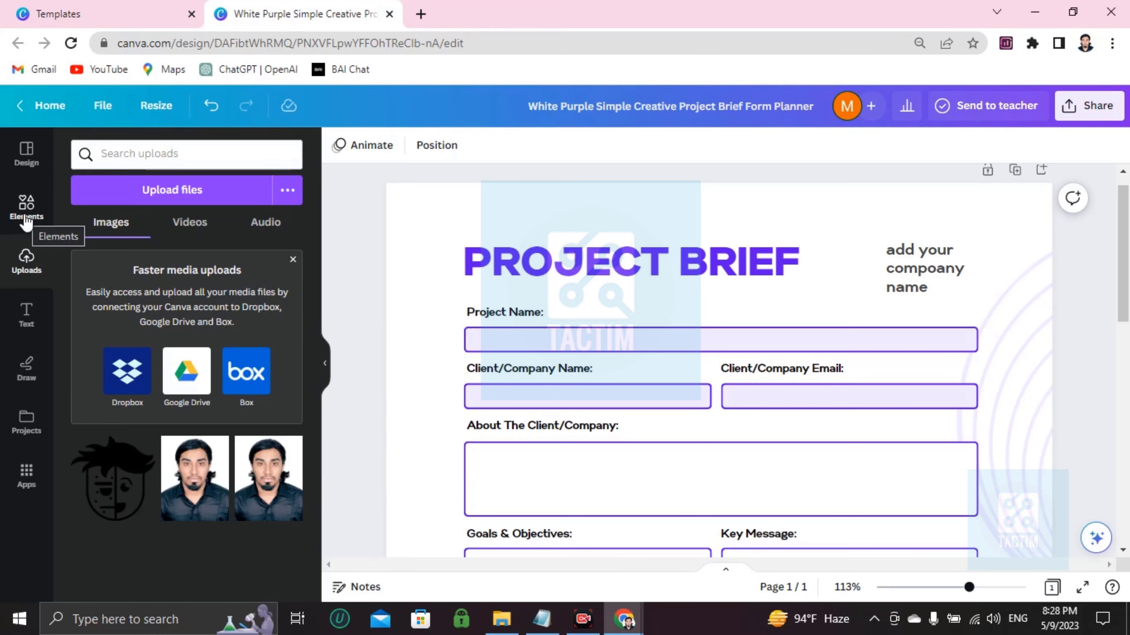
pyautogui.click(26, 207)
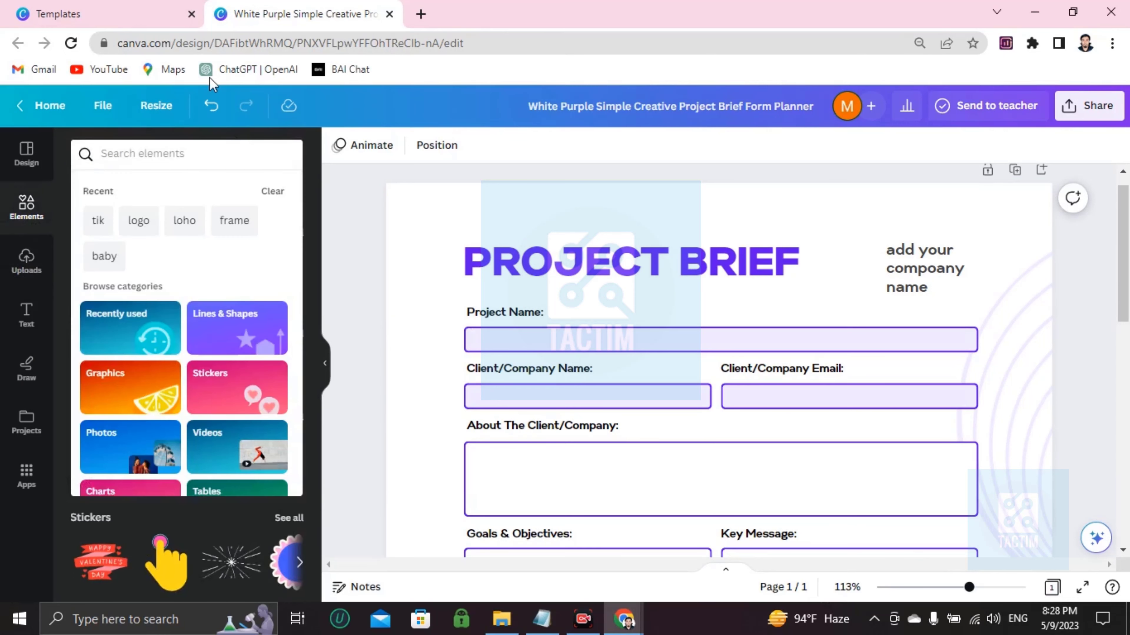
pyautogui.write('loog')
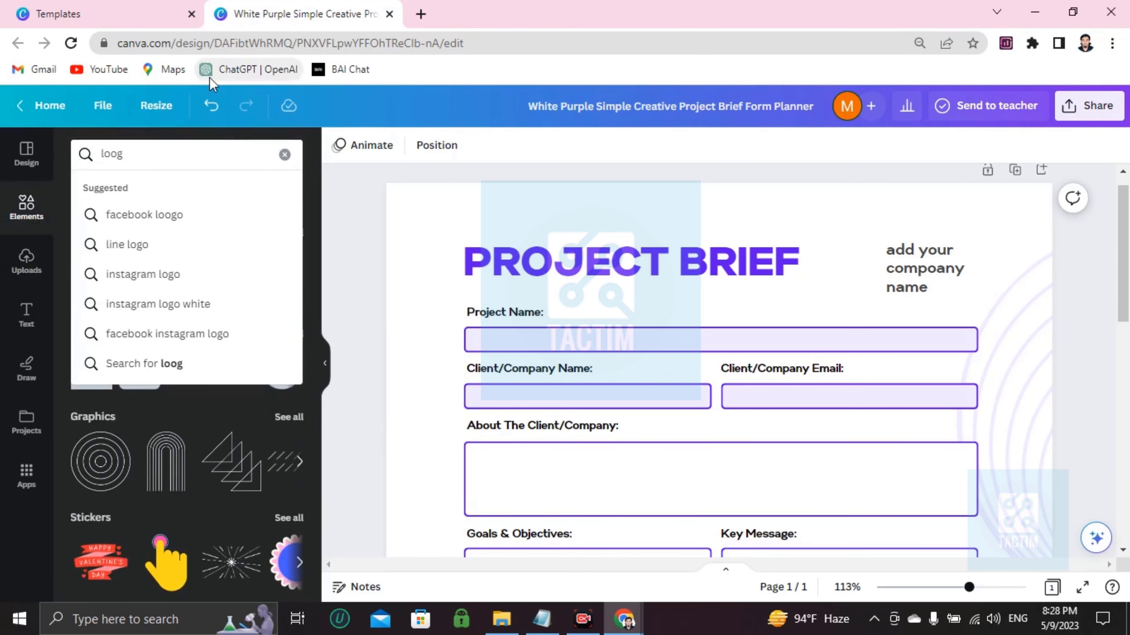
pyautogui.press('BackSpace')
pyautogui.press('BackSpace')
pyautogui.write('go')
pyautogui.press('Return')
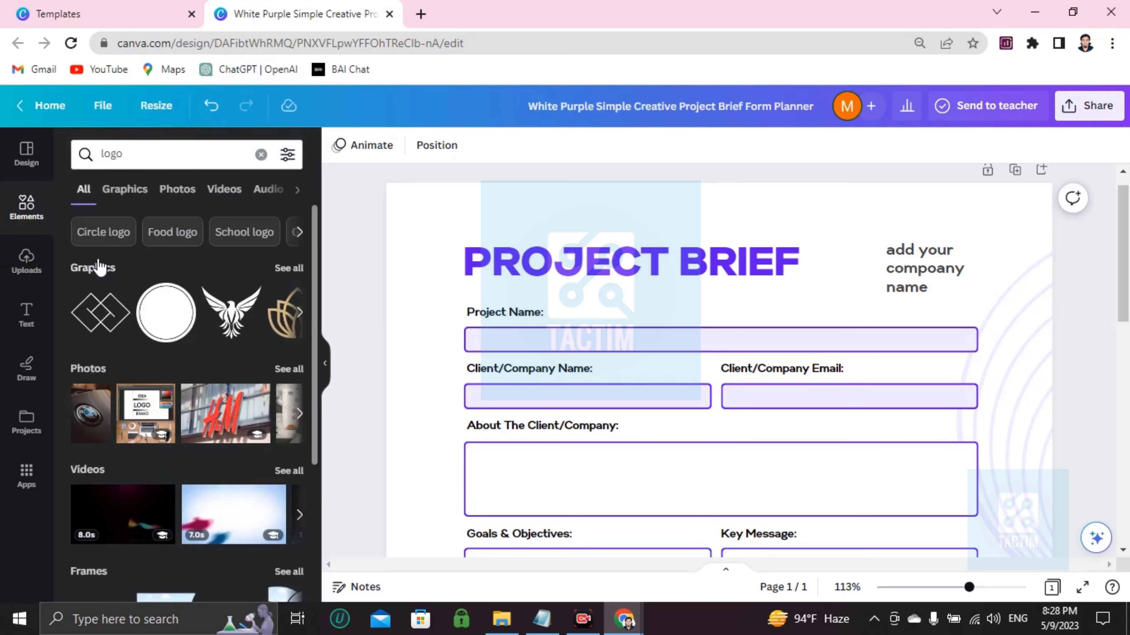
# Step: Add the diamond graphic, shrink it and place it left of the company-name placeholder
pyautogui.click(897, 309)
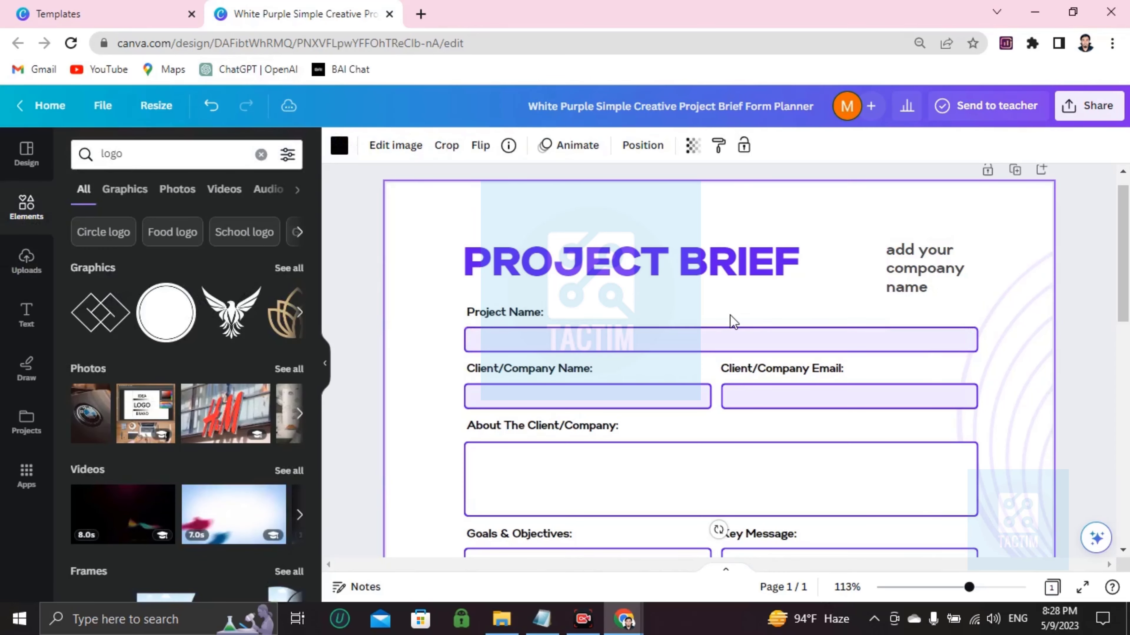
pyautogui.scroll(-5, 733, 320)
pyautogui.moveTo(582, 316); pyautogui.dragTo(819, 430)
pyautogui.moveTo(826, 477); pyautogui.dragTo(855, 301)
pyautogui.scroll(-2, 863, 369)
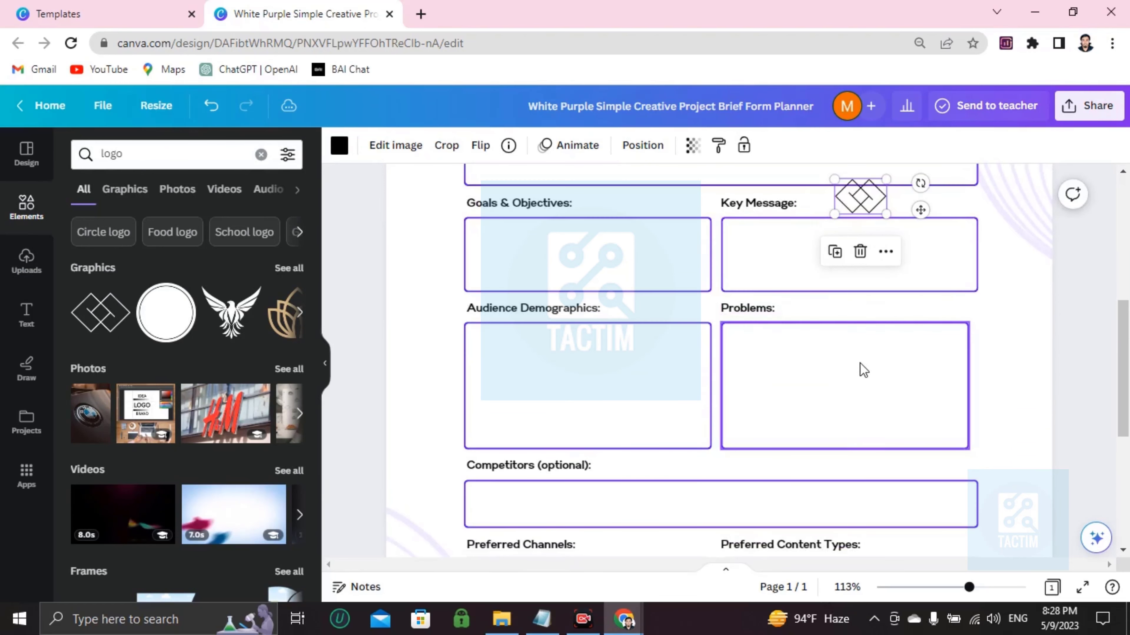
pyautogui.scroll(3, 862, 369)
pyautogui.moveTo(854, 361); pyautogui.dragTo(883, 222)
pyautogui.scroll(3, 889, 367)
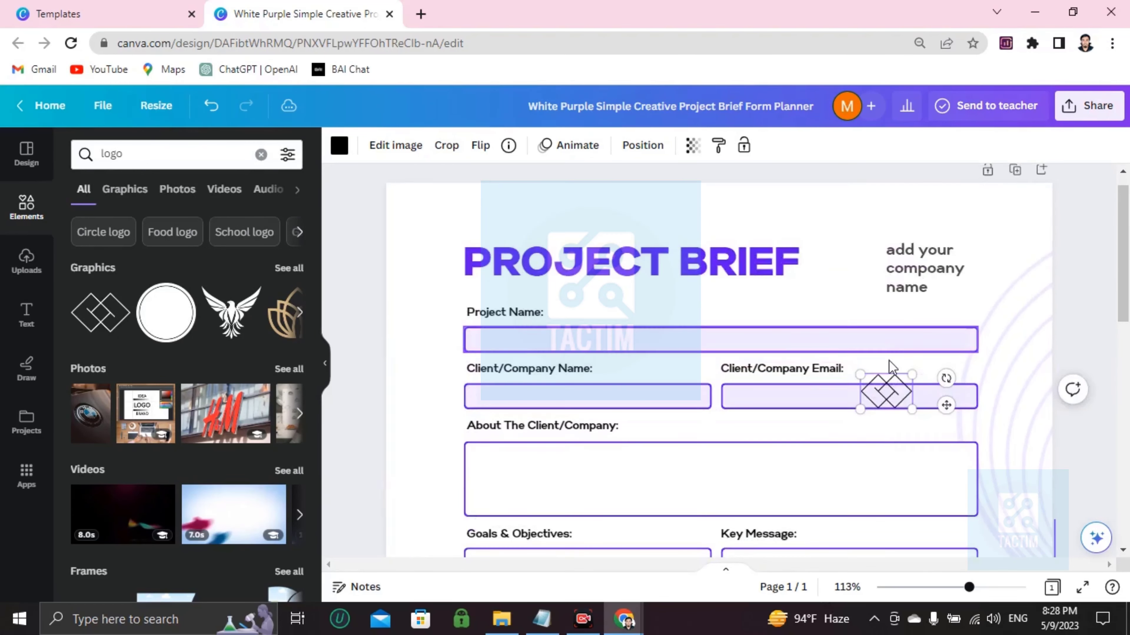
pyautogui.moveTo(885, 390); pyautogui.dragTo(853, 265)
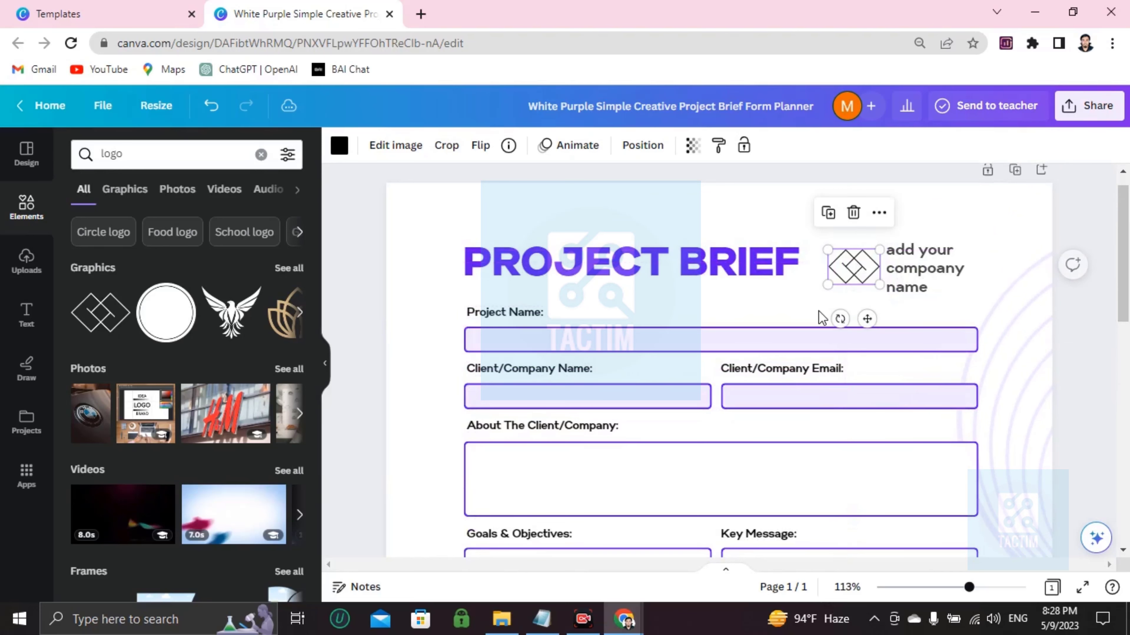
pyautogui.scroll(-2, 510, 294)
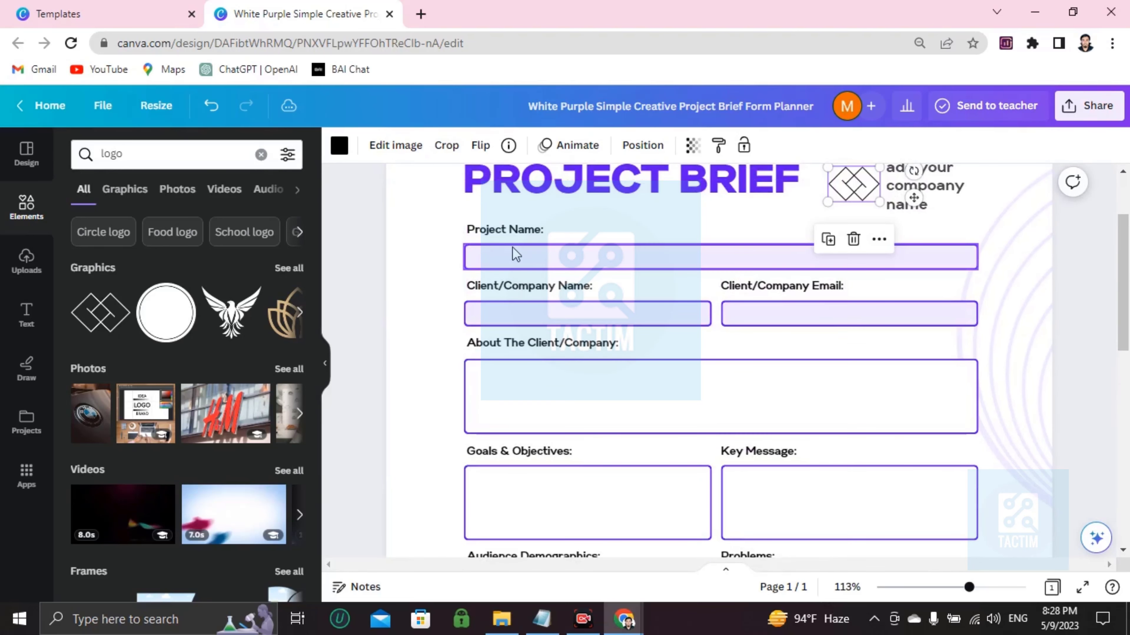
pyautogui.click(515, 255)
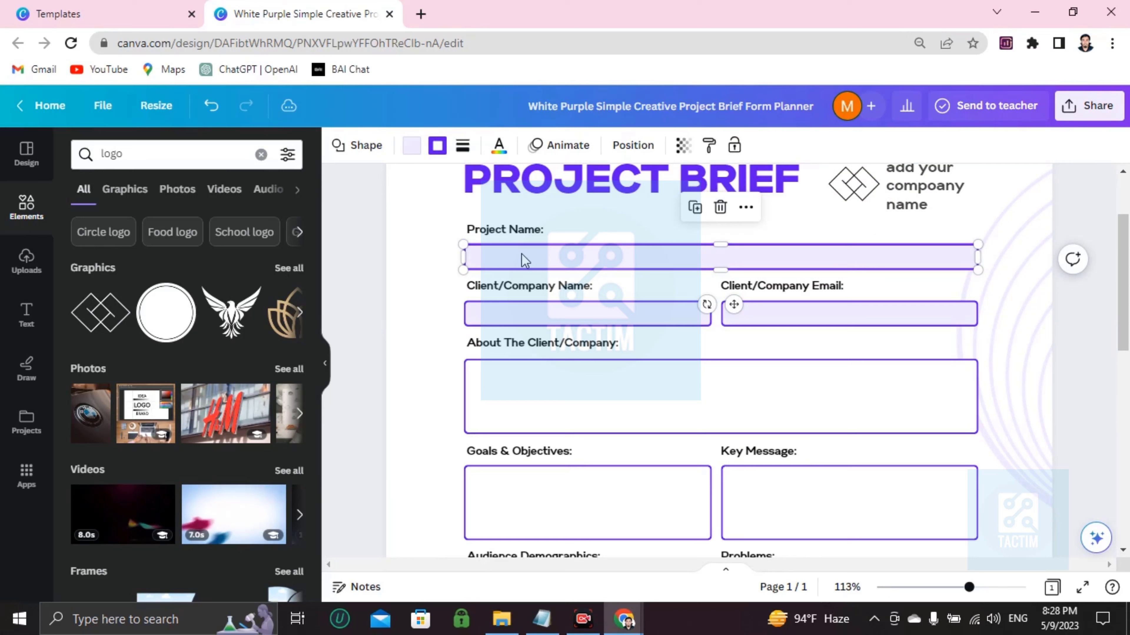
pyautogui.moveTo(735, 260); pyautogui.dragTo(733, 260)
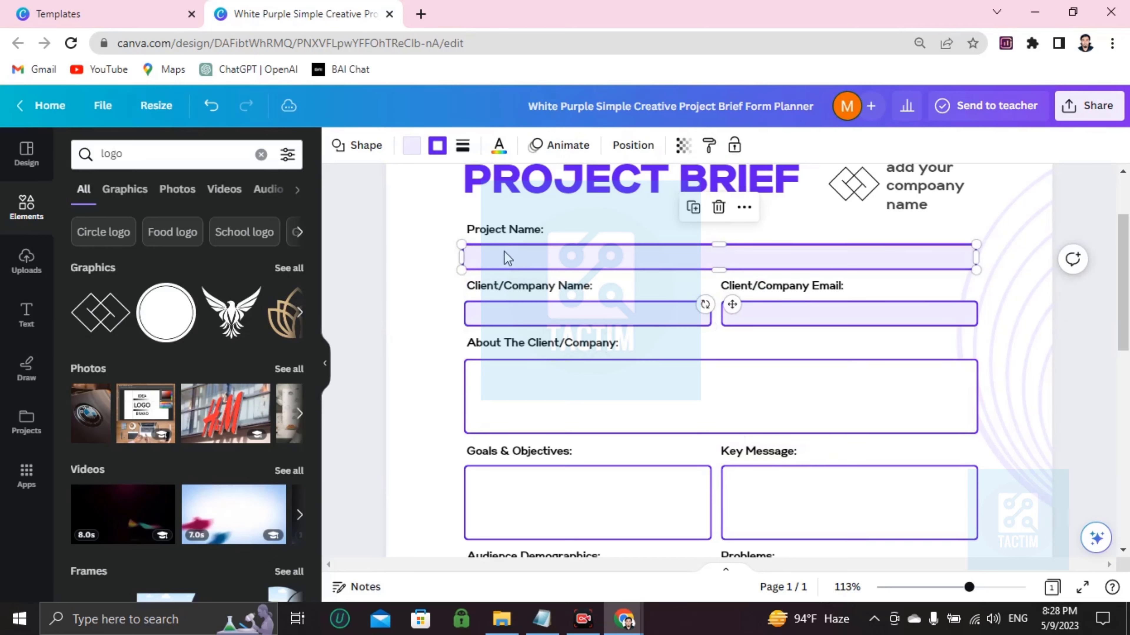
pyautogui.moveTo(507, 258); pyautogui.dragTo(525, 257)
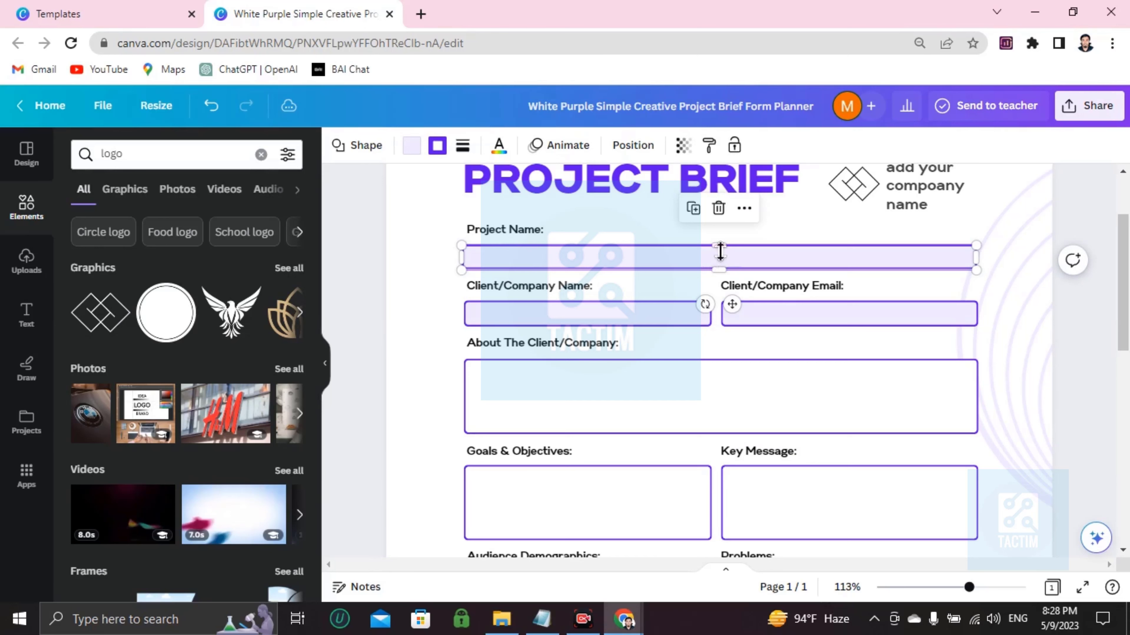
pyautogui.scroll(-10, 685, 320)
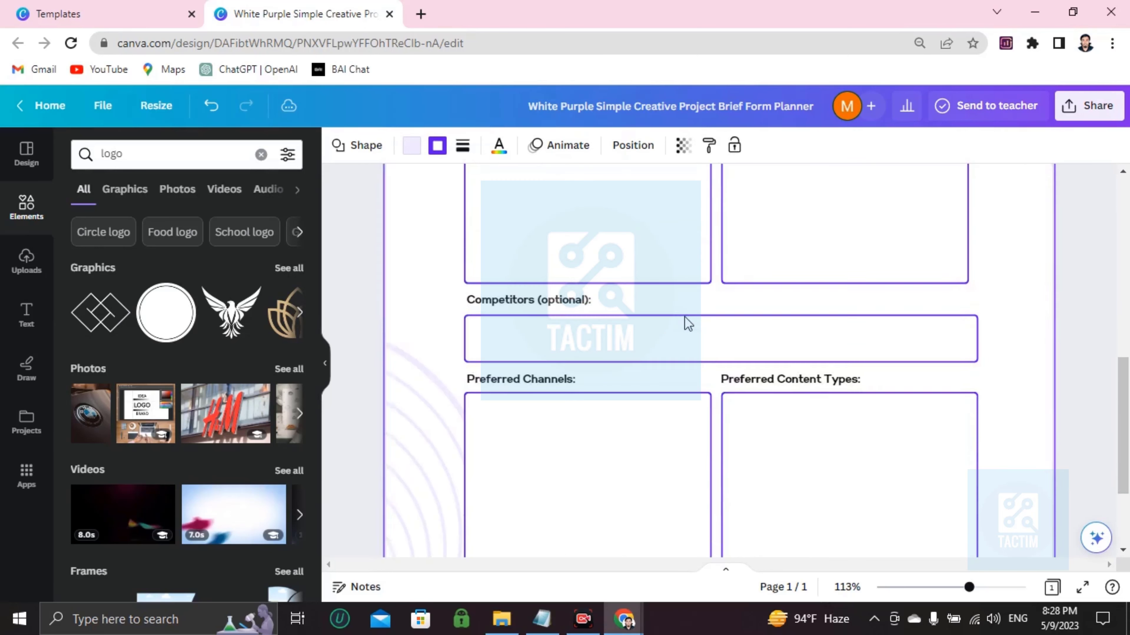
pyautogui.scroll(12, 685, 318)
pyautogui.scroll(-10, 687, 322)
pyautogui.scroll(10, 688, 324)
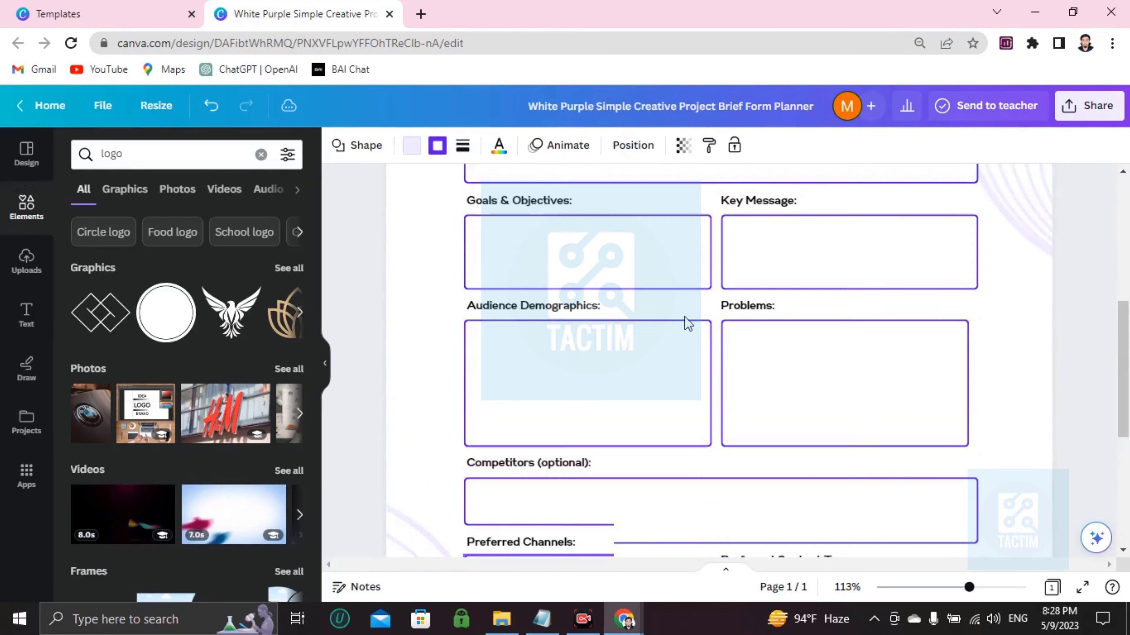
pyautogui.scroll(-10, 685, 321)
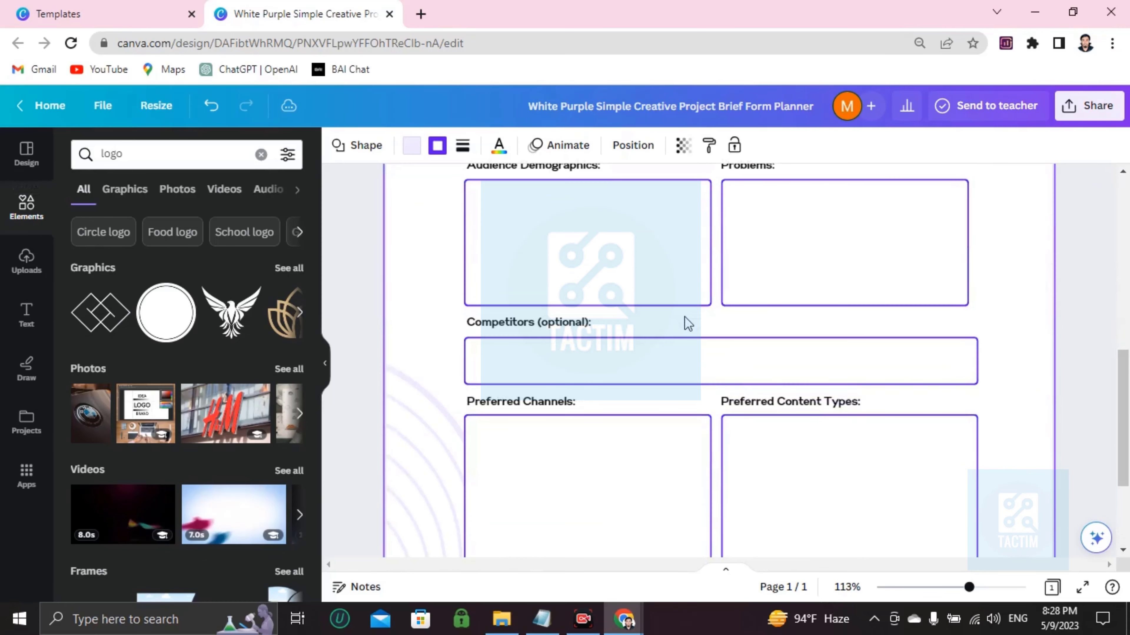
pyautogui.scroll(10, 686, 318)
pyautogui.scroll(-6, 685, 321)
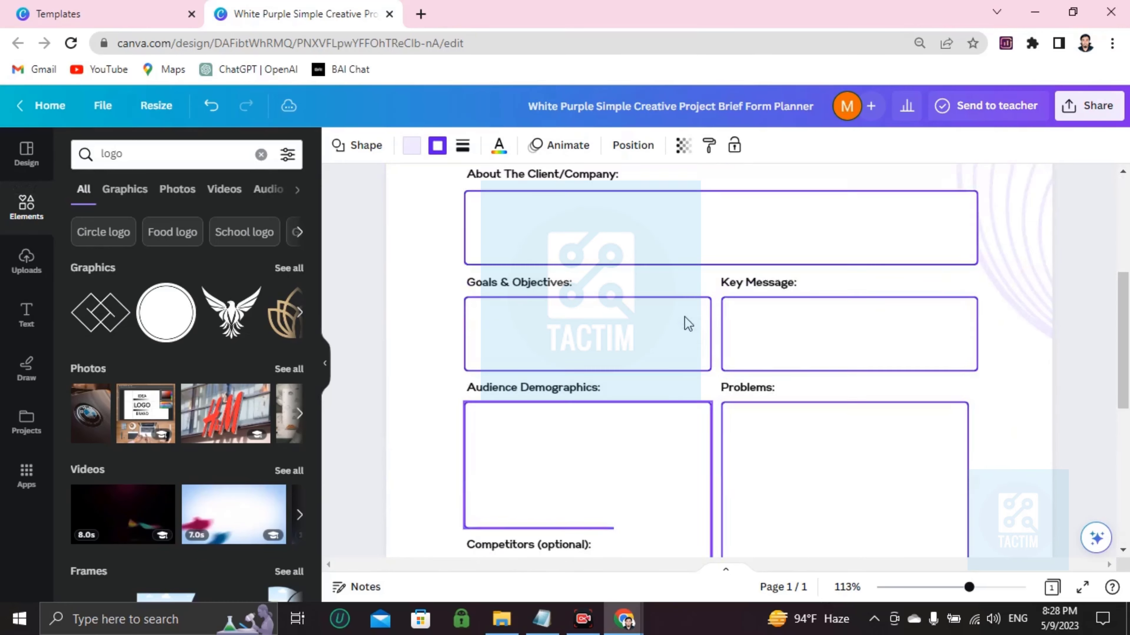
pyautogui.scroll(6, 686, 316)
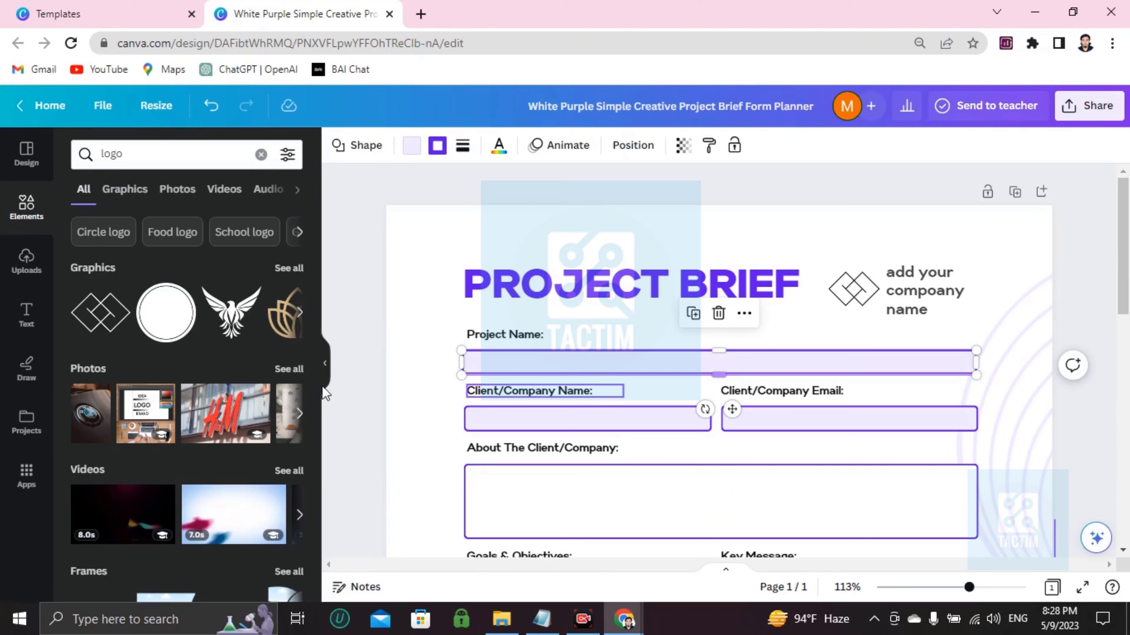
# Step: Add a body text box and move it onto the Project Name field
pyautogui.click(25, 316)
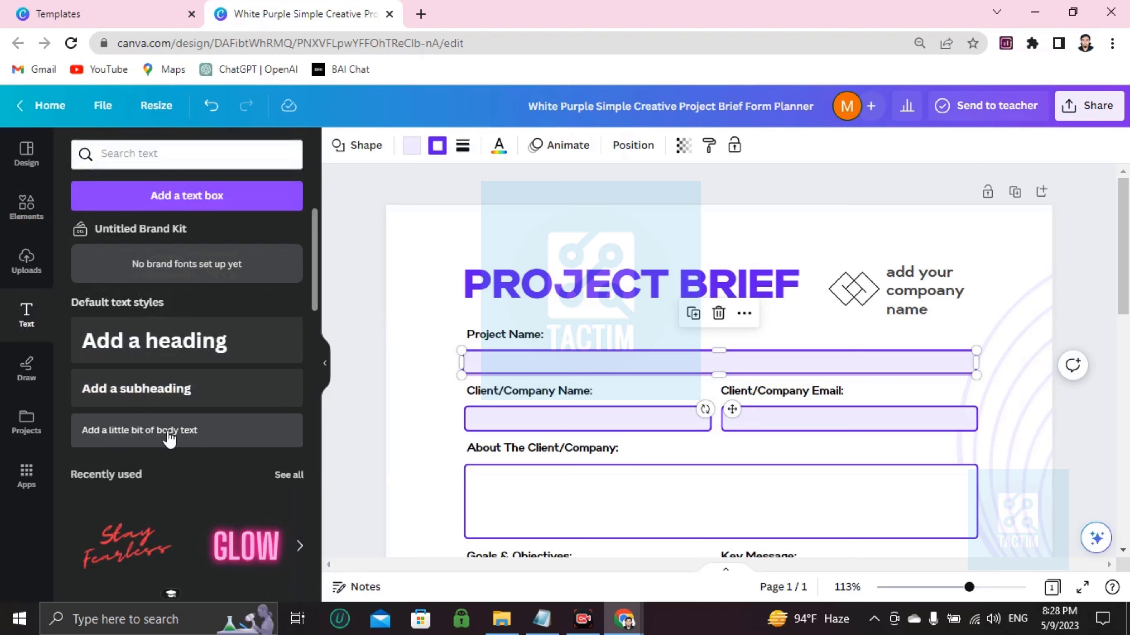
pyautogui.click(169, 439)
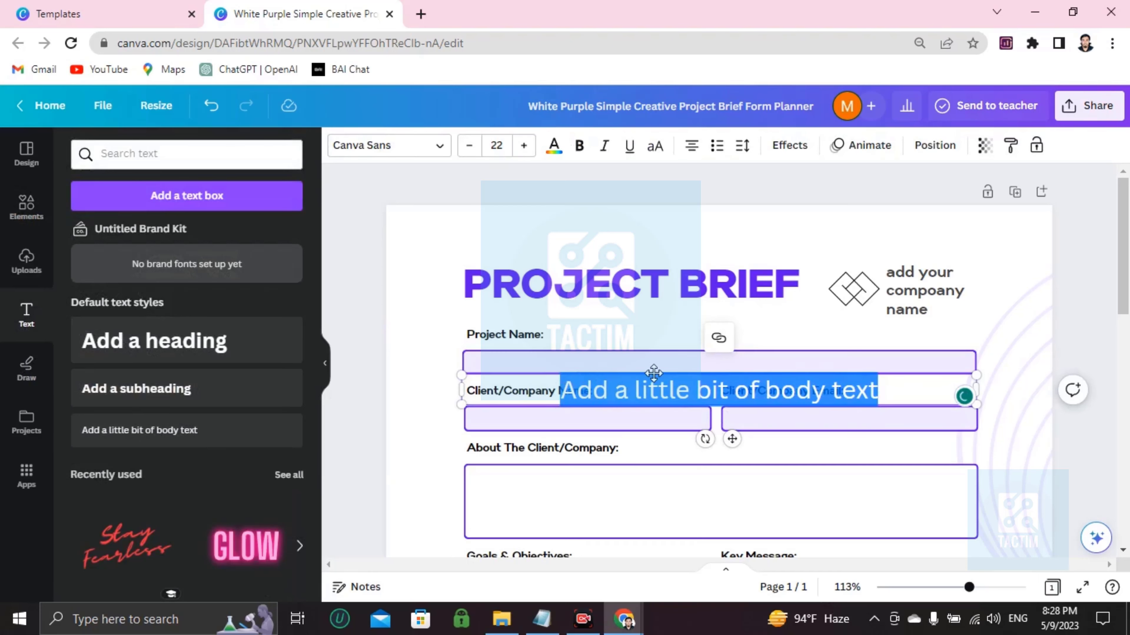
pyautogui.click(570, 490)
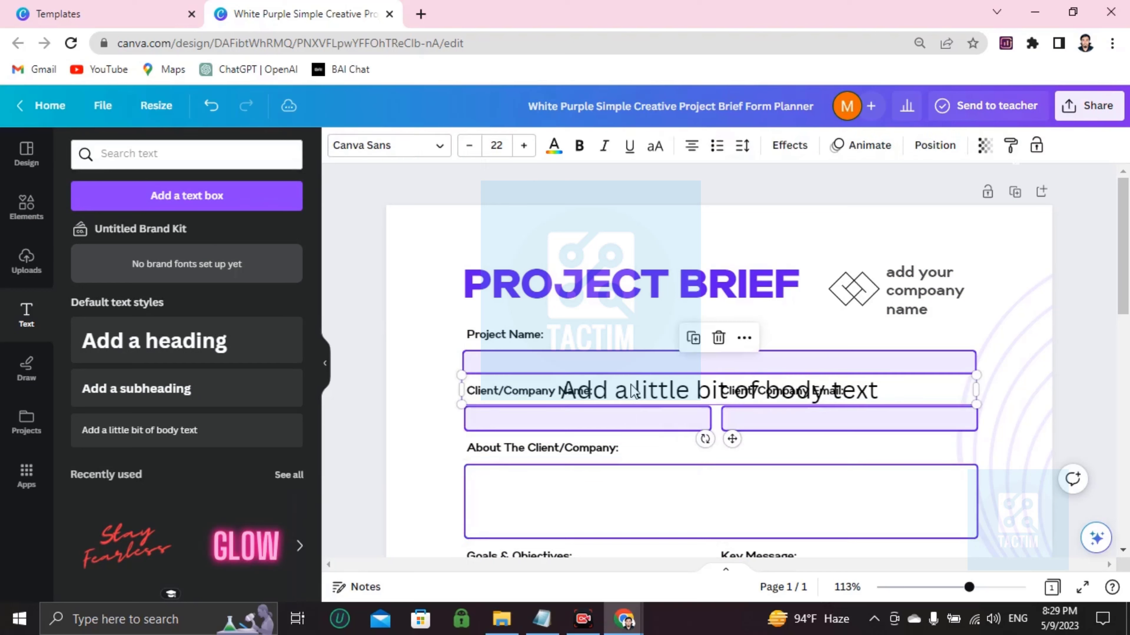
pyautogui.moveTo(592, 390); pyautogui.dragTo(628, 361)
# Step: Replace the placeholder with 'Data analytics project', fixing the typo
pyautogui.doubleClick(631, 359)
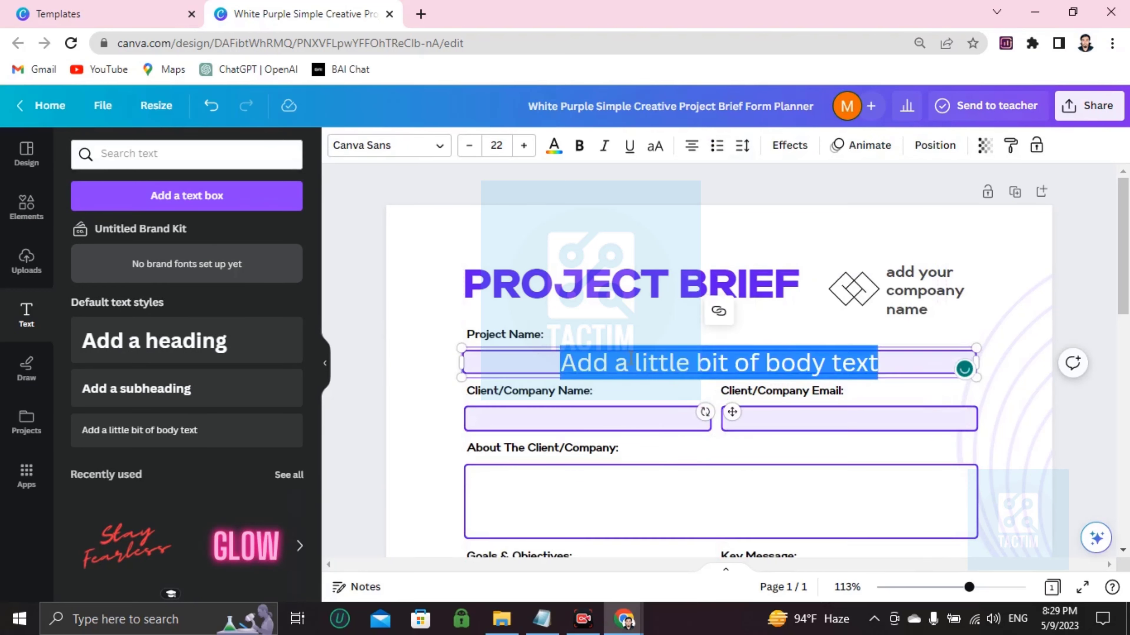
pyautogui.press('BackSpace')
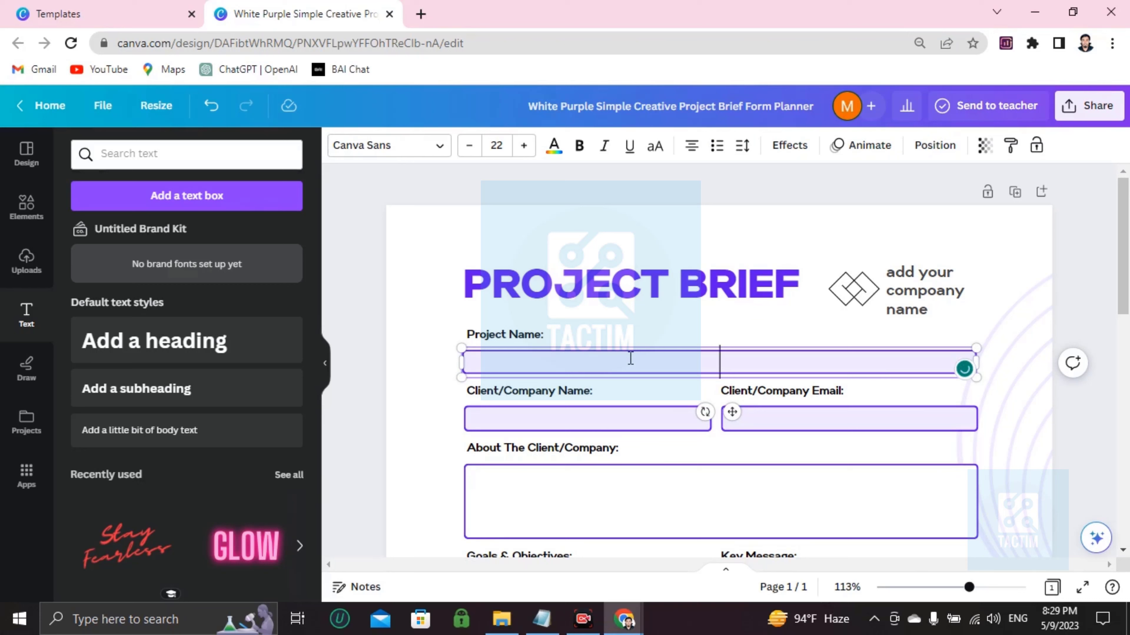
pyautogui.write('Data ')
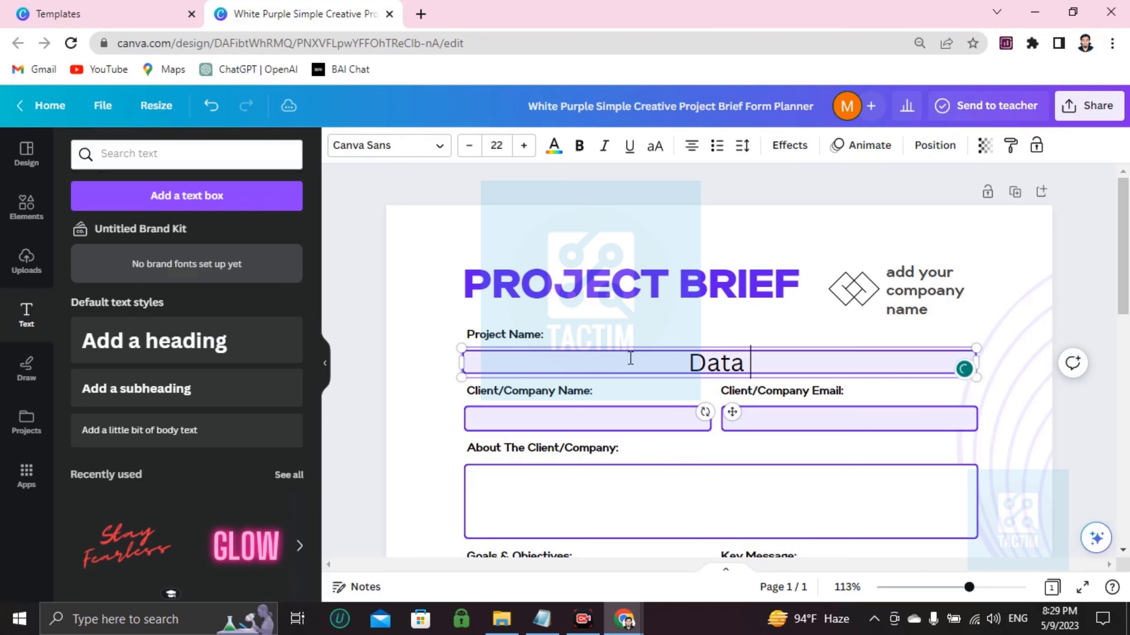
pyautogui.write('analy')
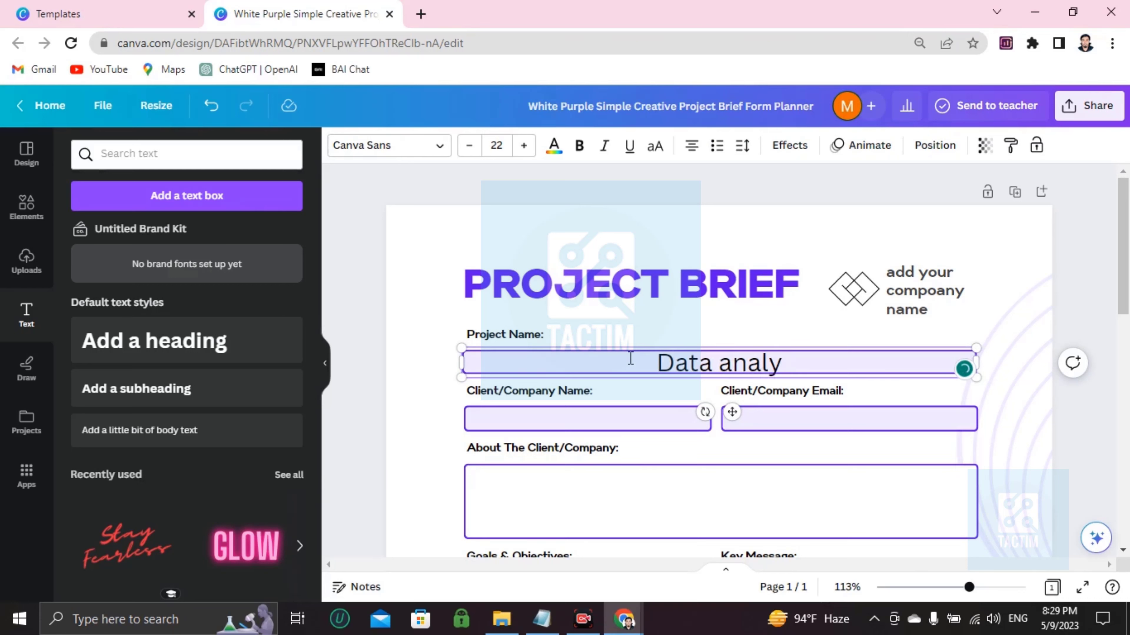
pyautogui.write('tics p')
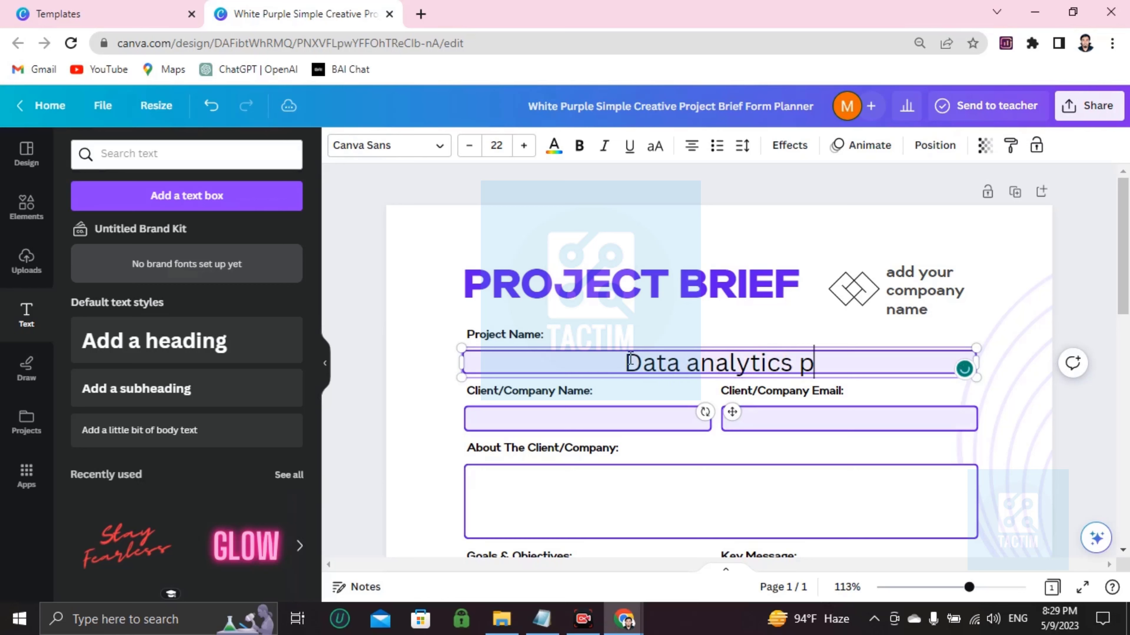
pyautogui.write('rojecyt')
pyautogui.press('BackSpace')
pyautogui.press('BackSpace')
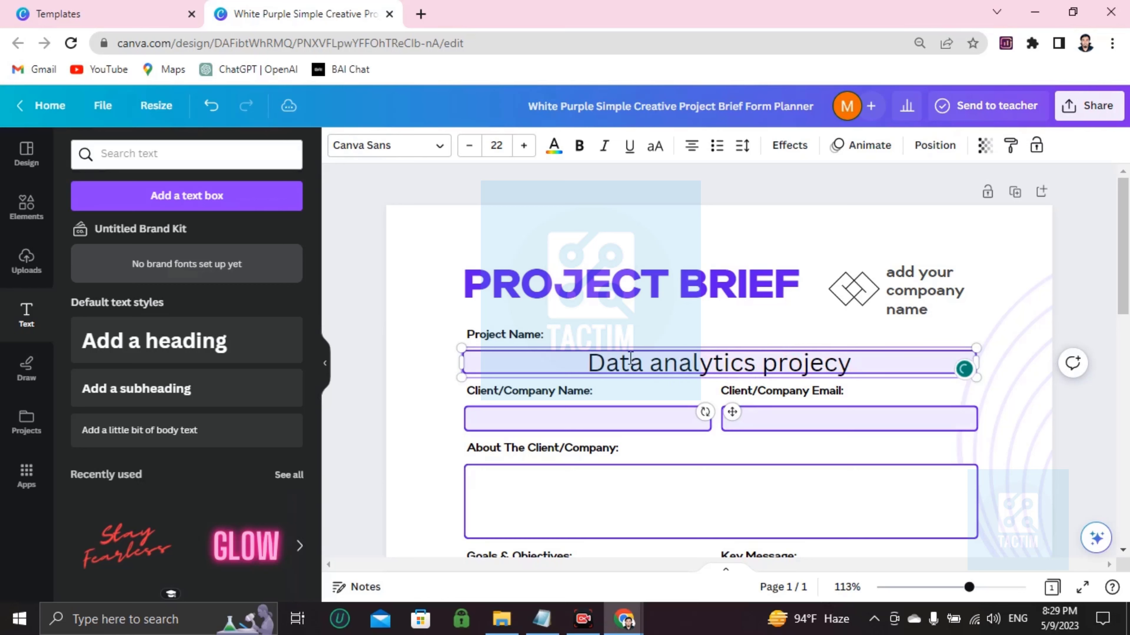
pyautogui.write('t')
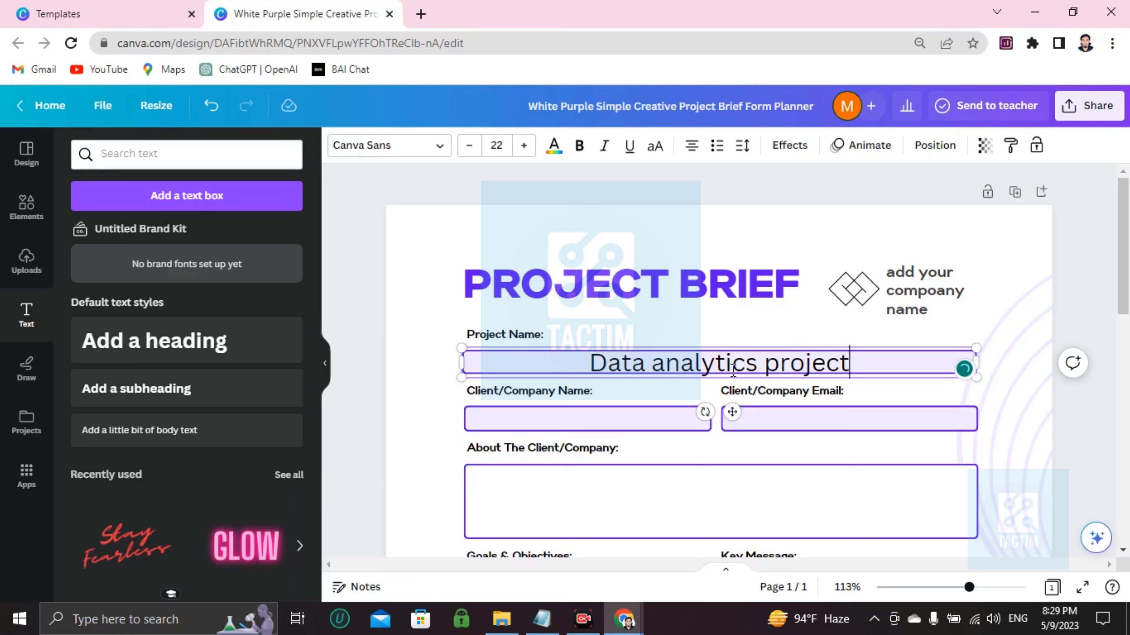
pyautogui.scroll(-2, 735, 422)
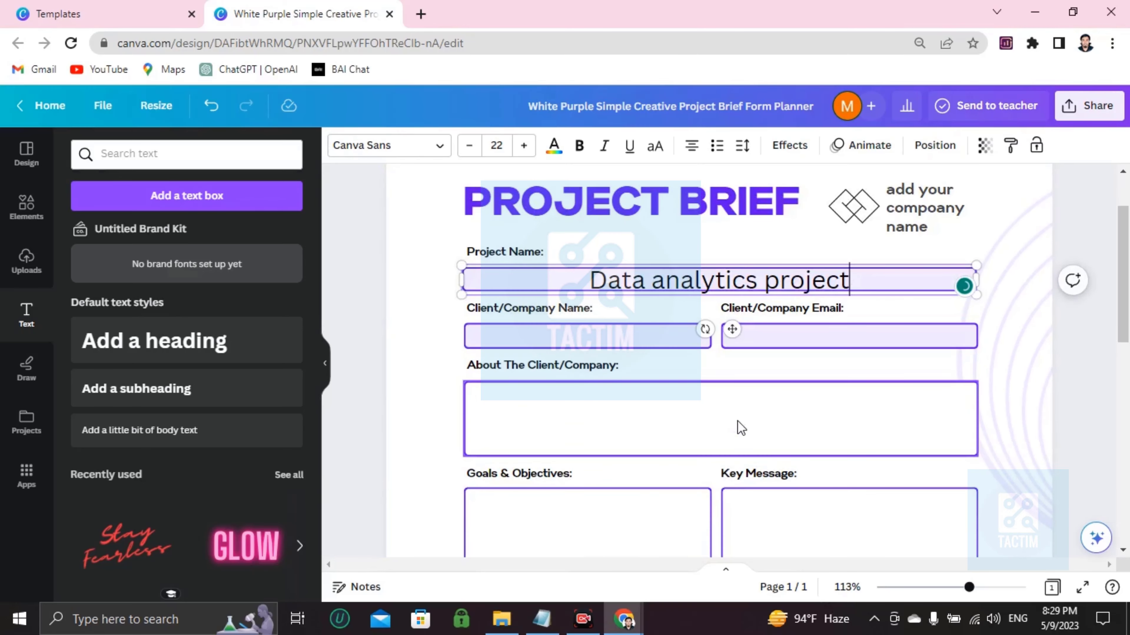
# Step: Fit a body text box into the Client/Company Name field and type the client's name
pyautogui.click(512, 336)
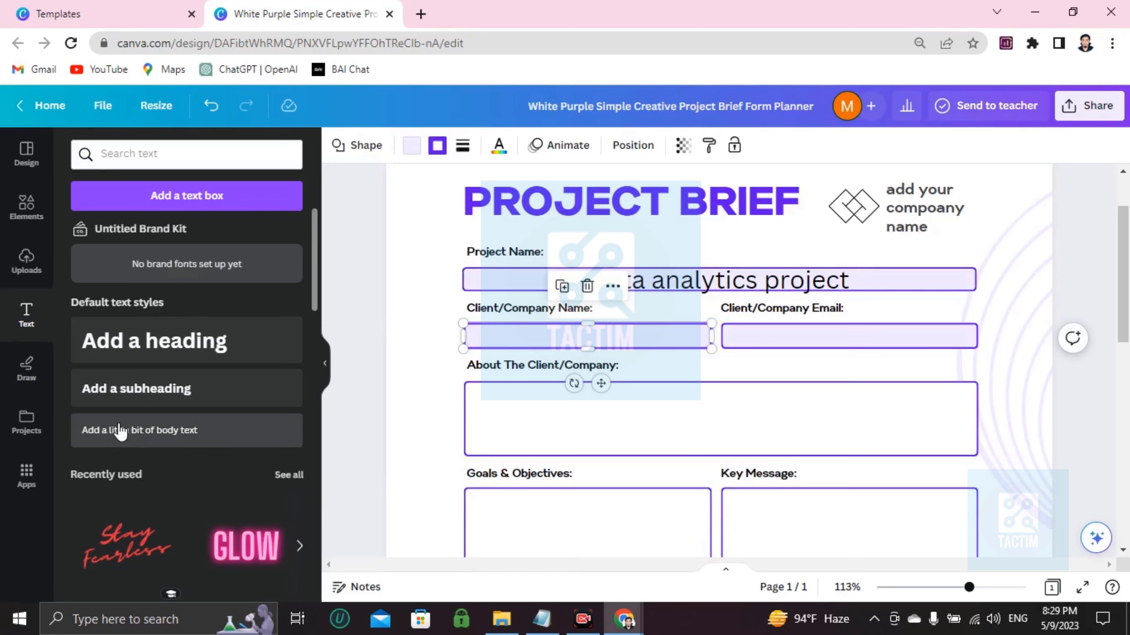
pyautogui.moveTo(122, 438); pyautogui.dragTo(494, 429)
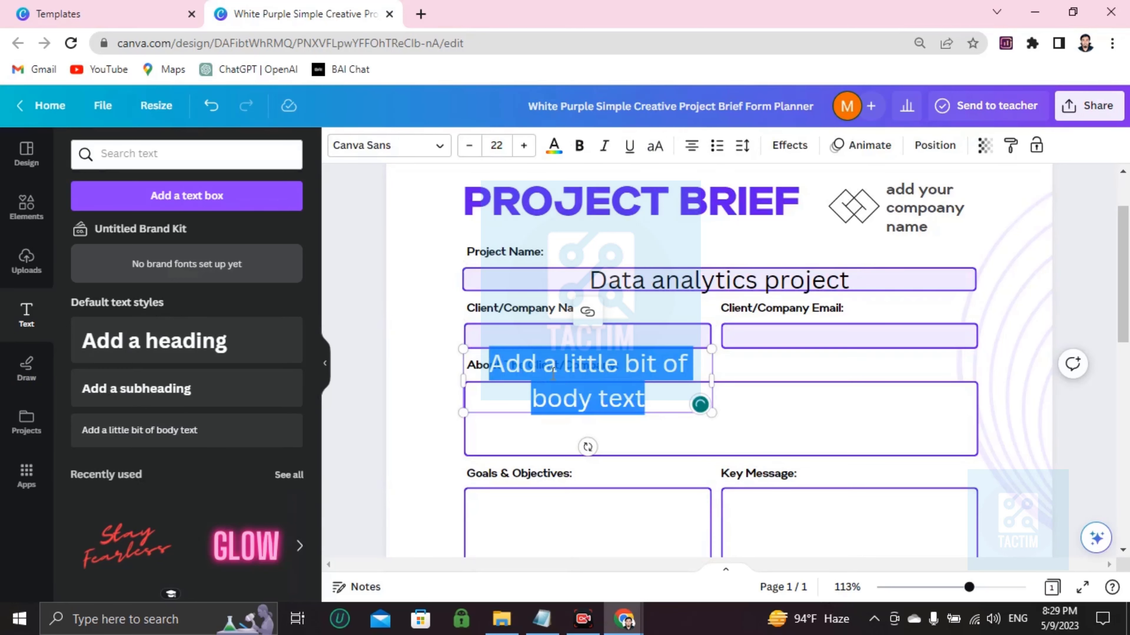
pyautogui.doubleClick(552, 365)
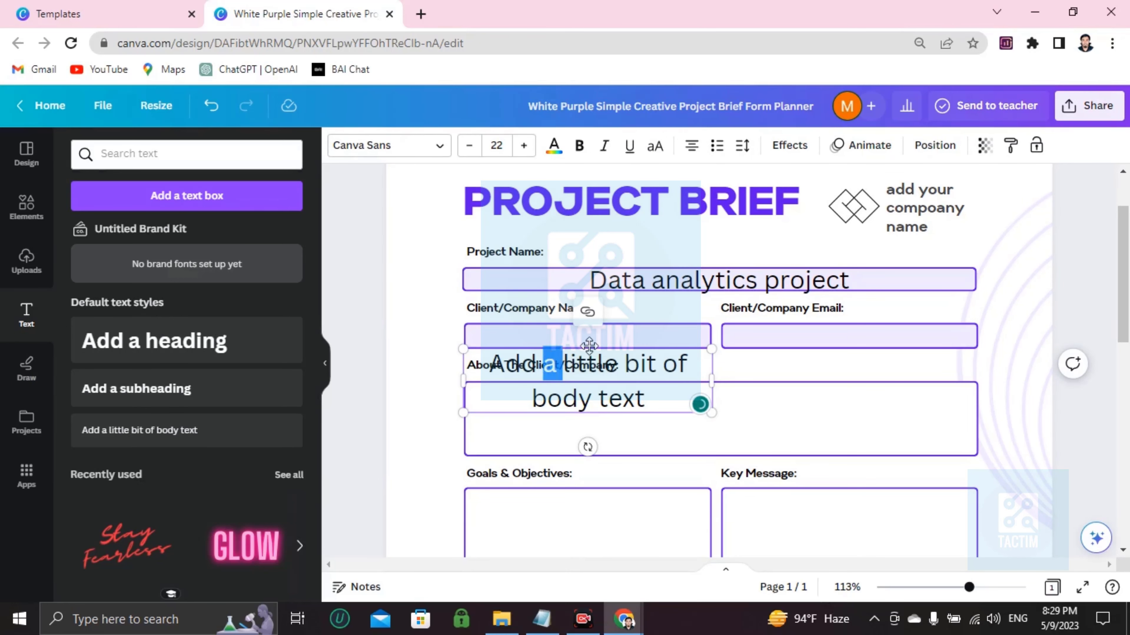
pyautogui.moveTo(594, 345); pyautogui.dragTo(583, 310)
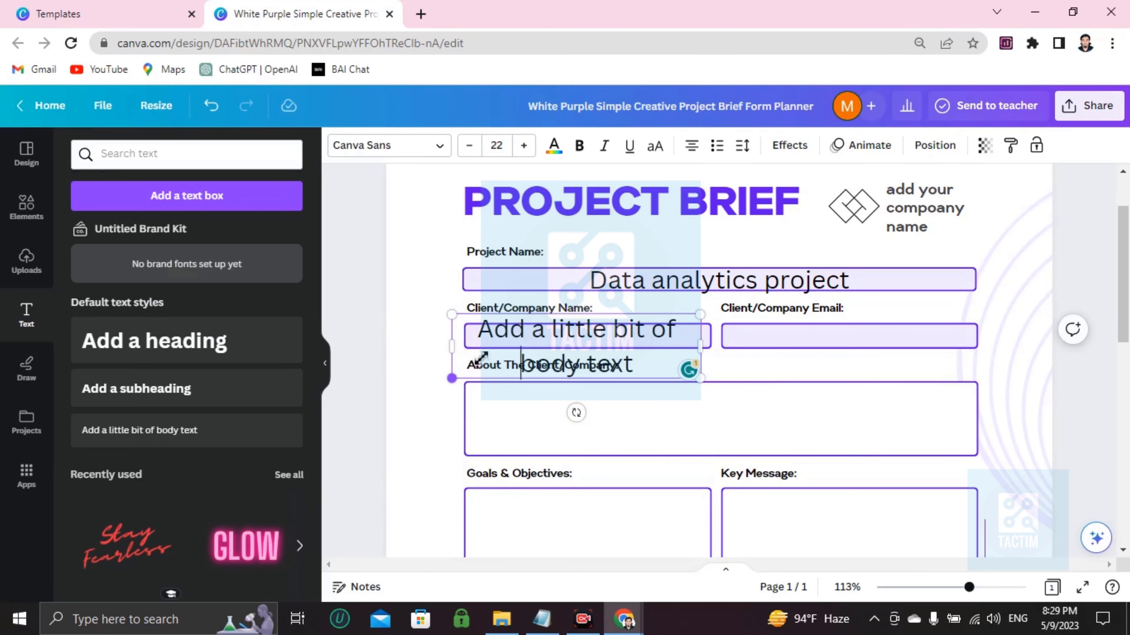
pyautogui.moveTo(452, 378); pyautogui.dragTo(527, 359)
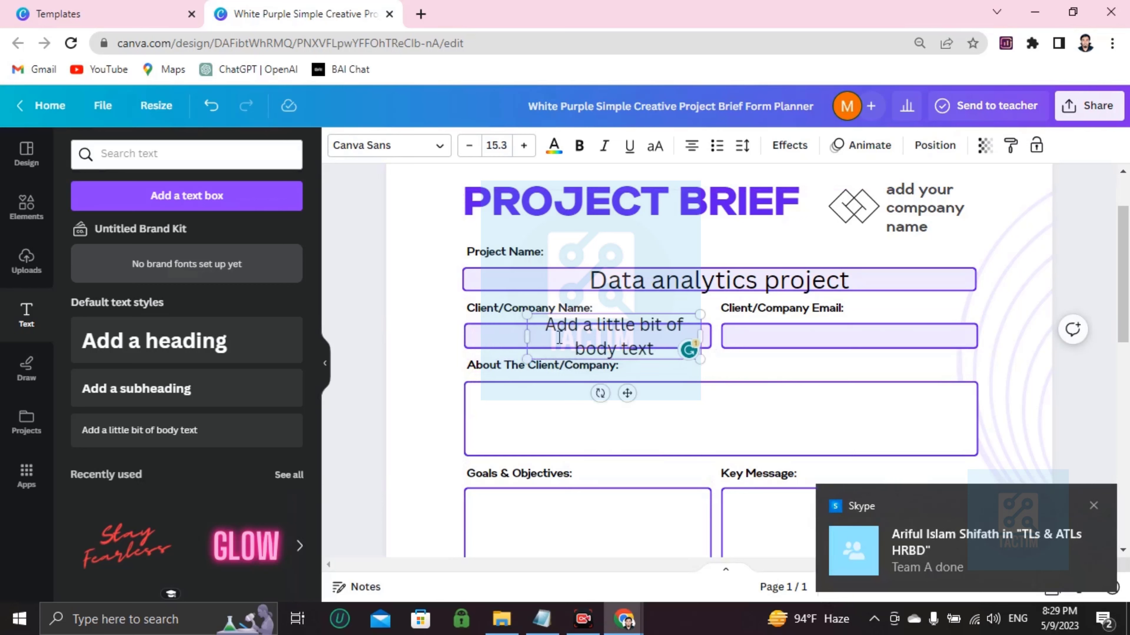
pyautogui.moveTo(619, 312); pyautogui.dragTo(563, 319)
pyautogui.tripleClick(552, 327)
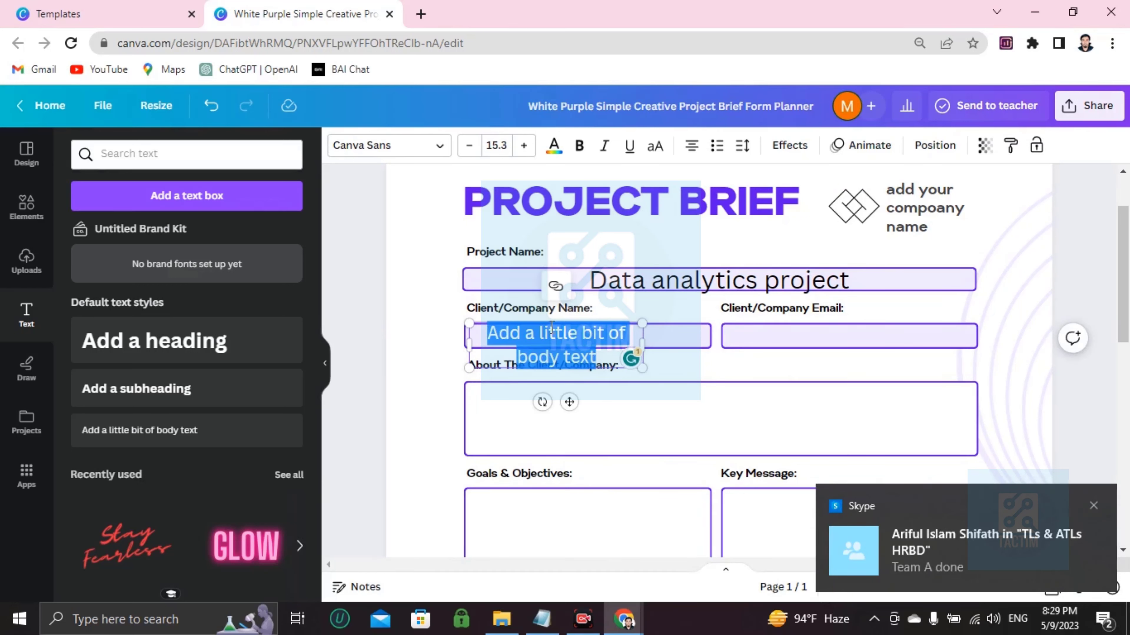
pyautogui.press('BackSpace')
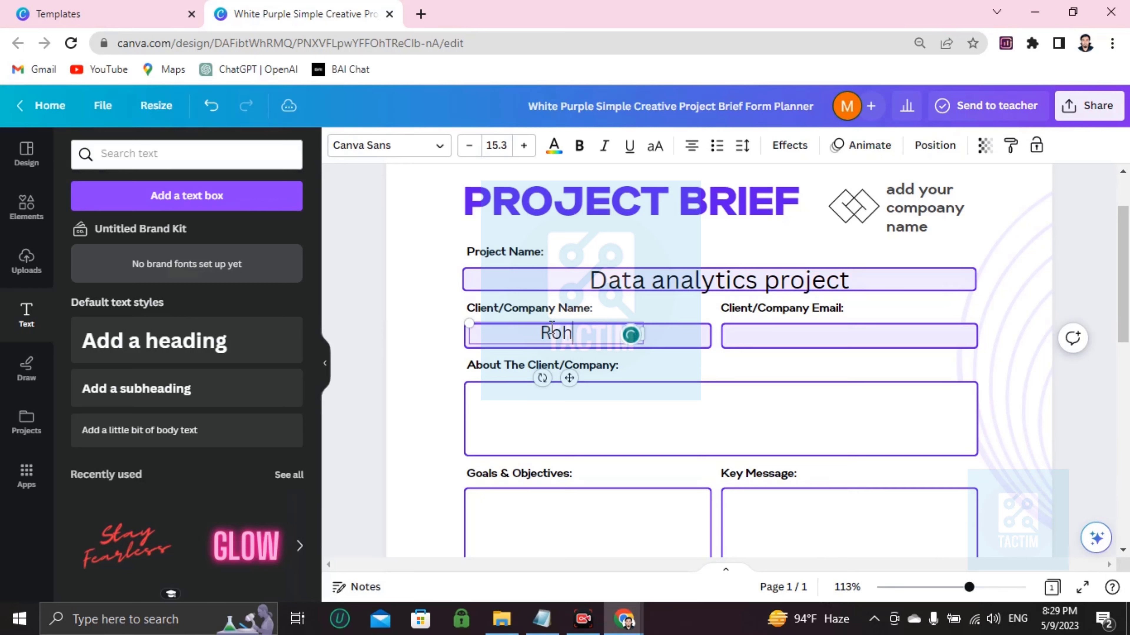
pyautogui.write('atickson')
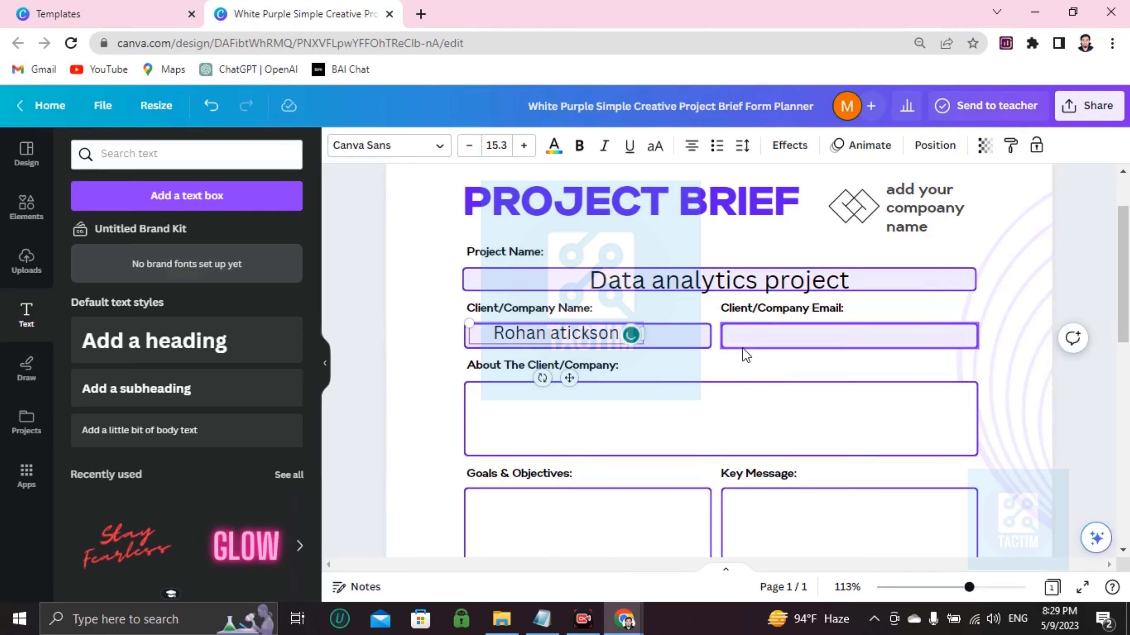
# Step: Add a shrunken, emptied body text box inside the Client/Company Email field
pyautogui.click(786, 337)
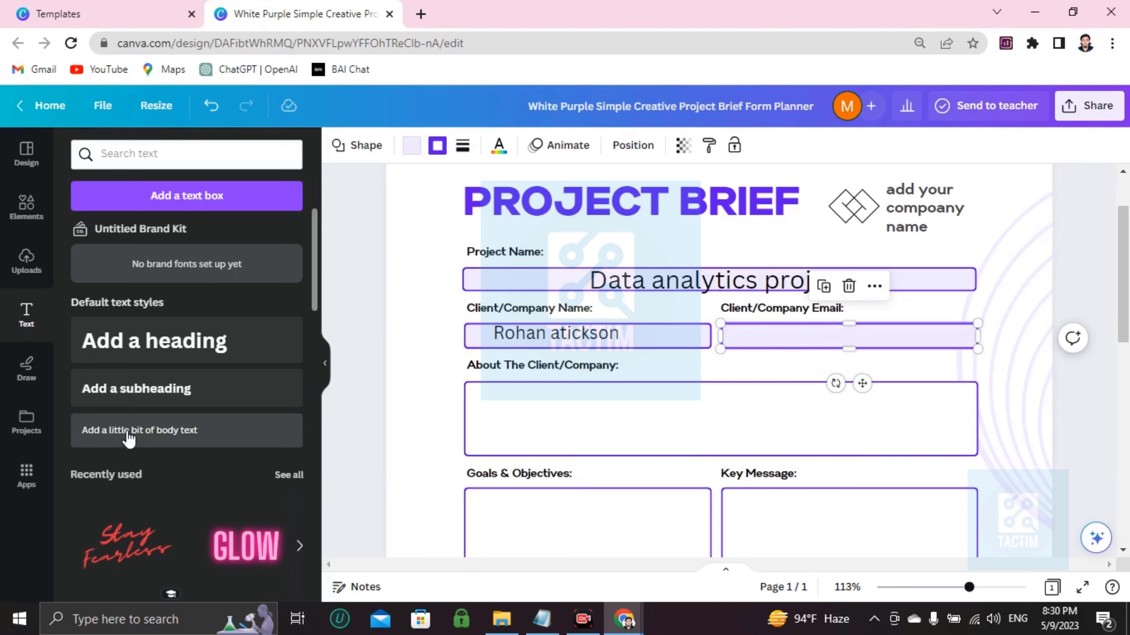
pyautogui.click(91, 434)
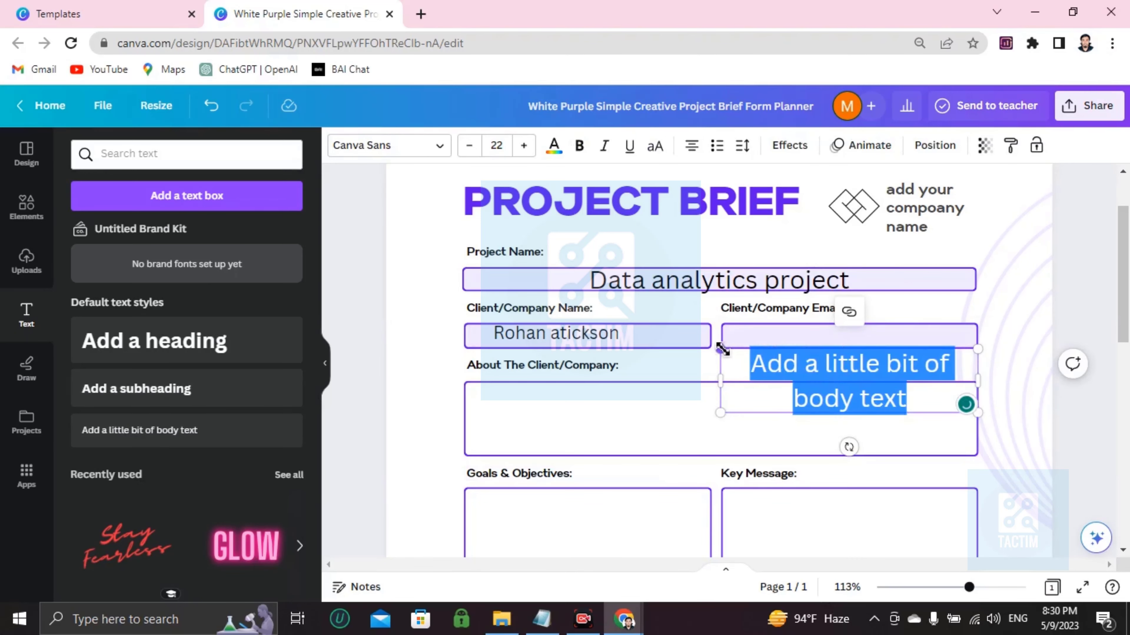
pyautogui.moveTo(721, 350); pyautogui.dragTo(849, 381)
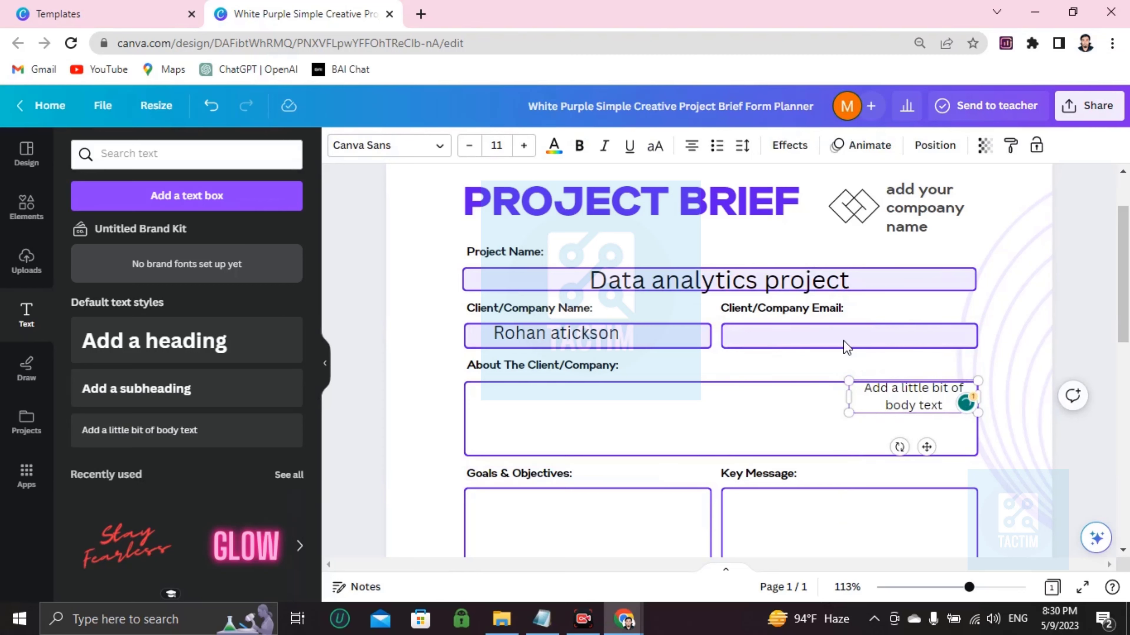
pyautogui.moveTo(900, 389); pyautogui.dragTo(790, 327)
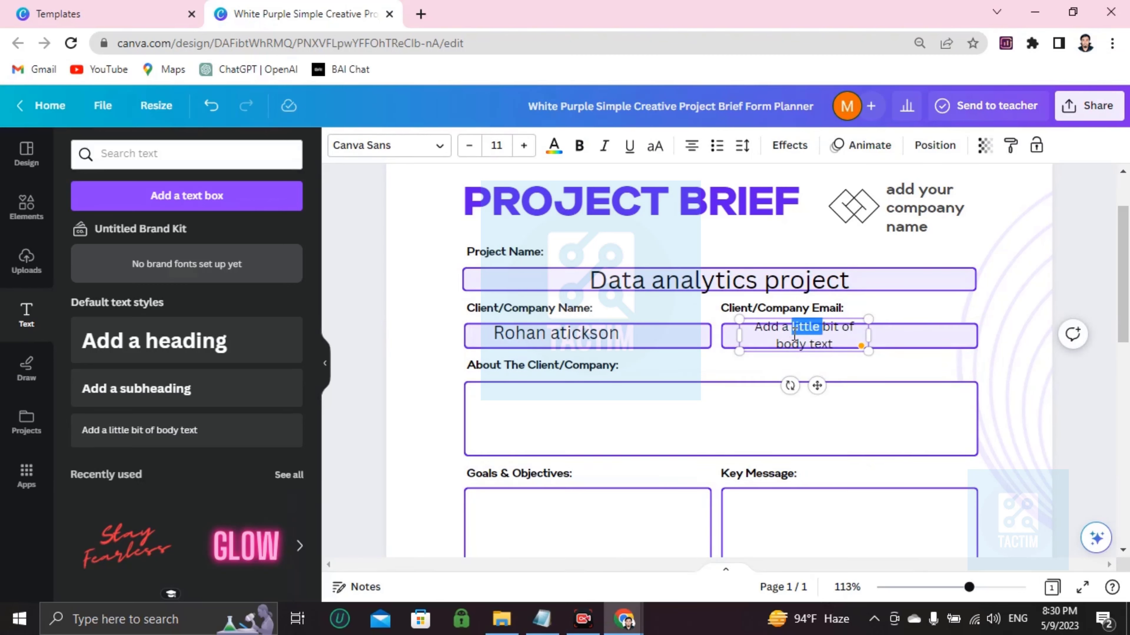
pyautogui.tripleClick(795, 334)
pyautogui.press('BackSpace')
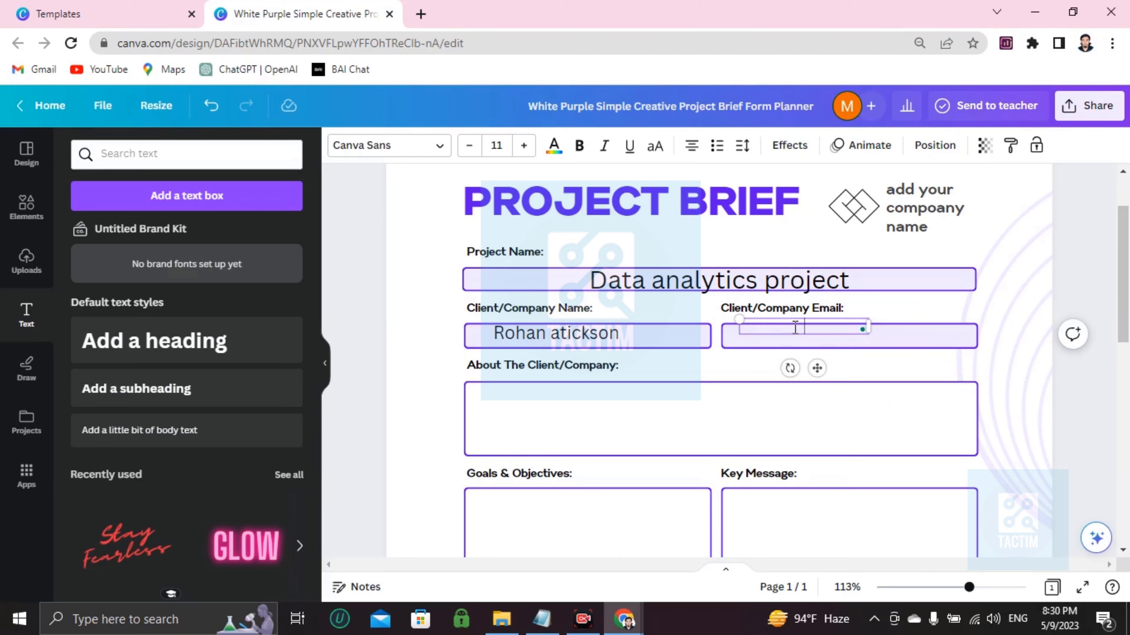
pyautogui.moveTo(796, 320); pyautogui.dragTo(780, 326)
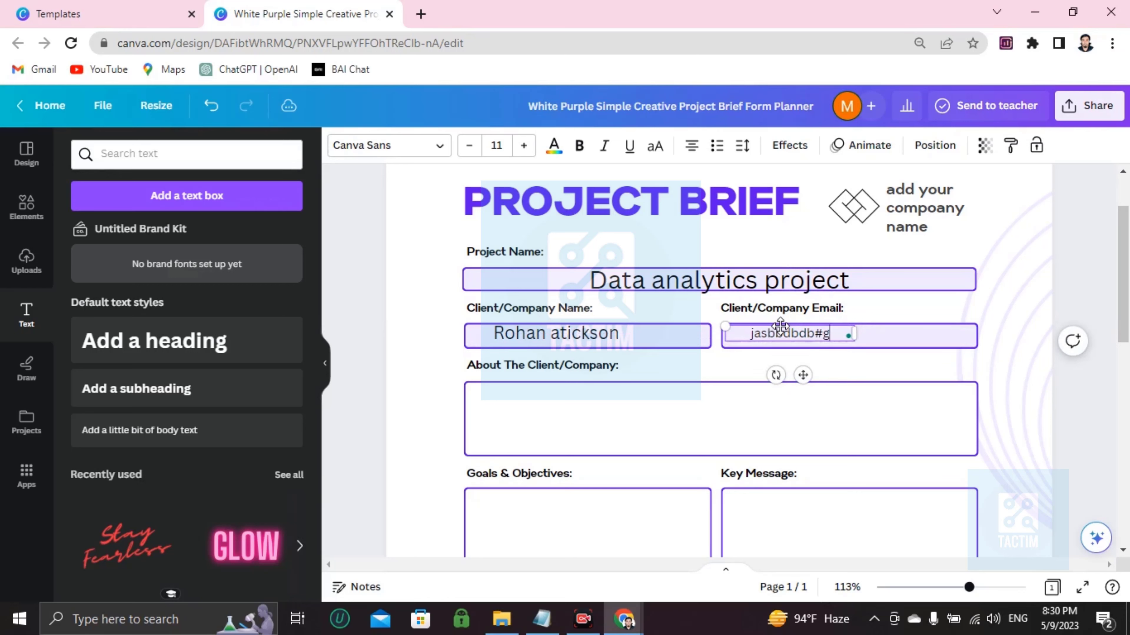
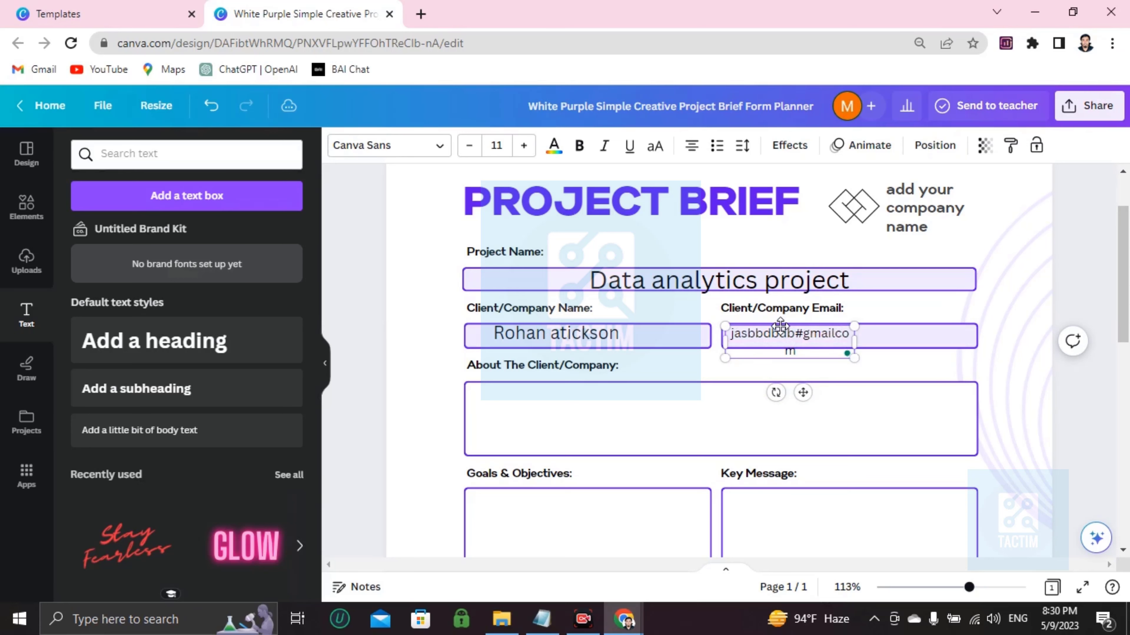
# Step: Type the client's e-mail address into the email field
pyautogui.click(583, 424)
pyautogui.scroll(-3, 582, 424)
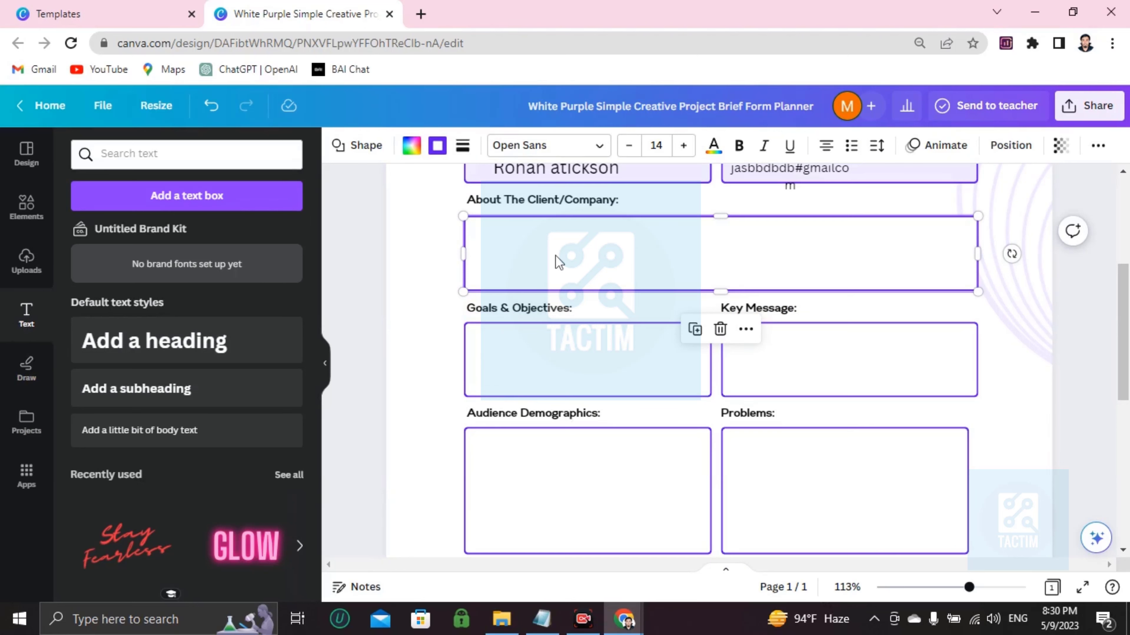
pyautogui.scroll(5, 587, 386)
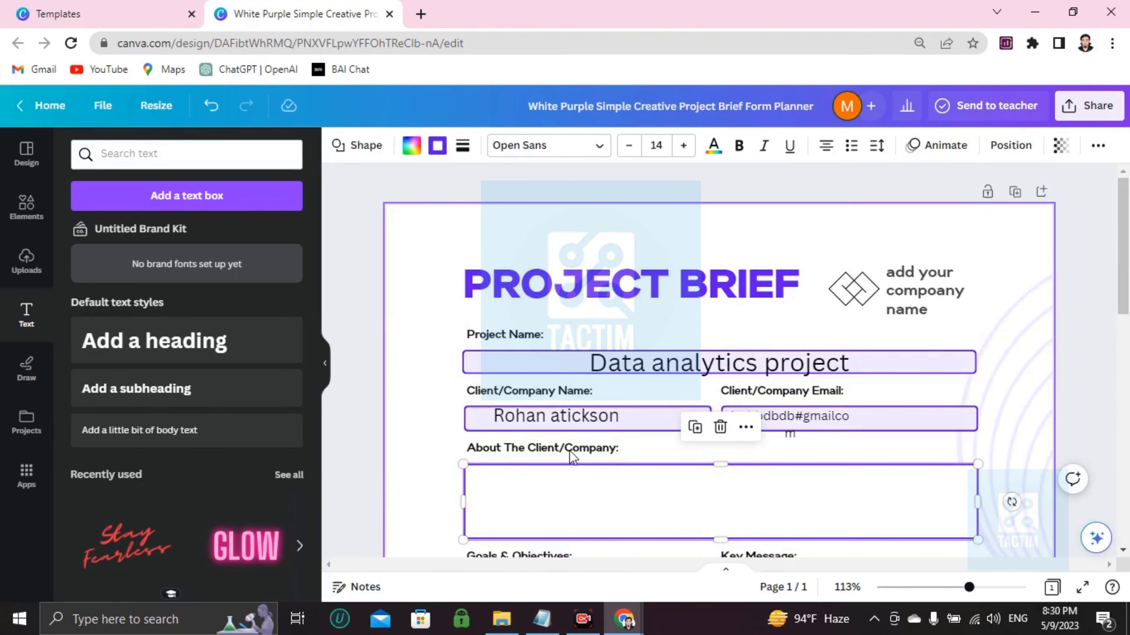
pyautogui.scroll(-12, 569, 451)
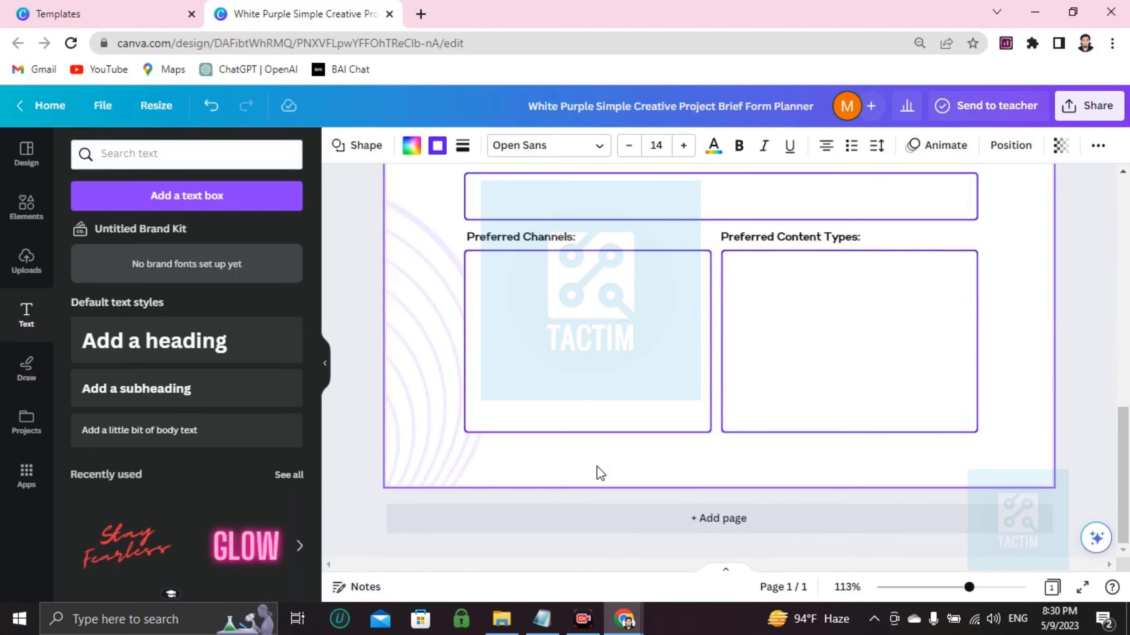
pyautogui.scroll(12, 596, 466)
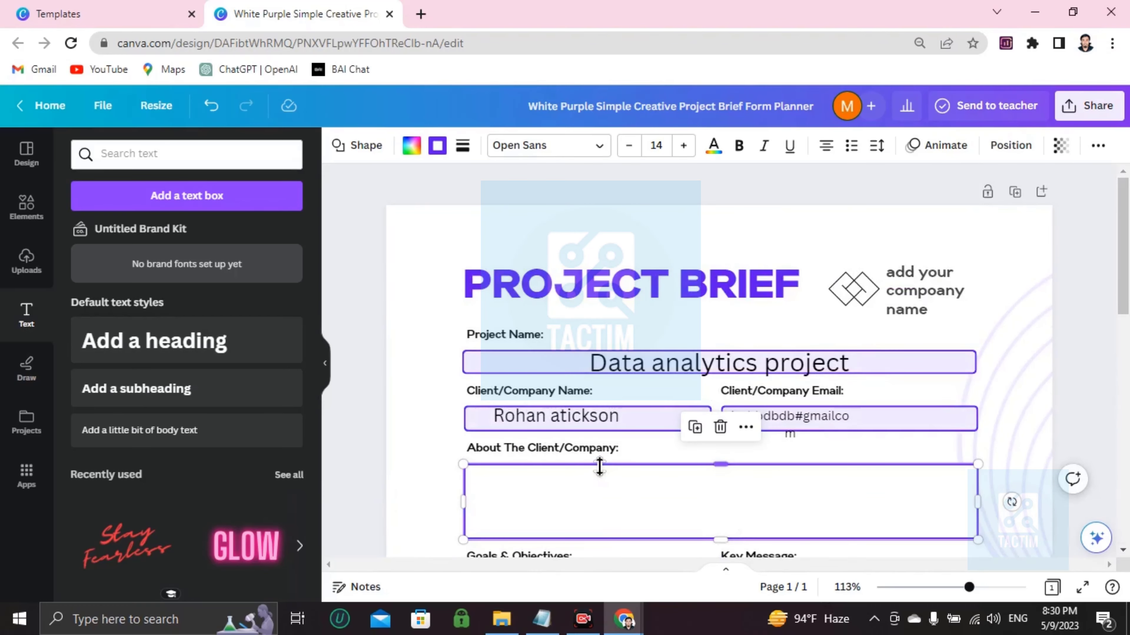
# Step: Try mid-grey, light grey gradient and blue-purple gradient page backgrounds
pyautogui.click(517, 247)
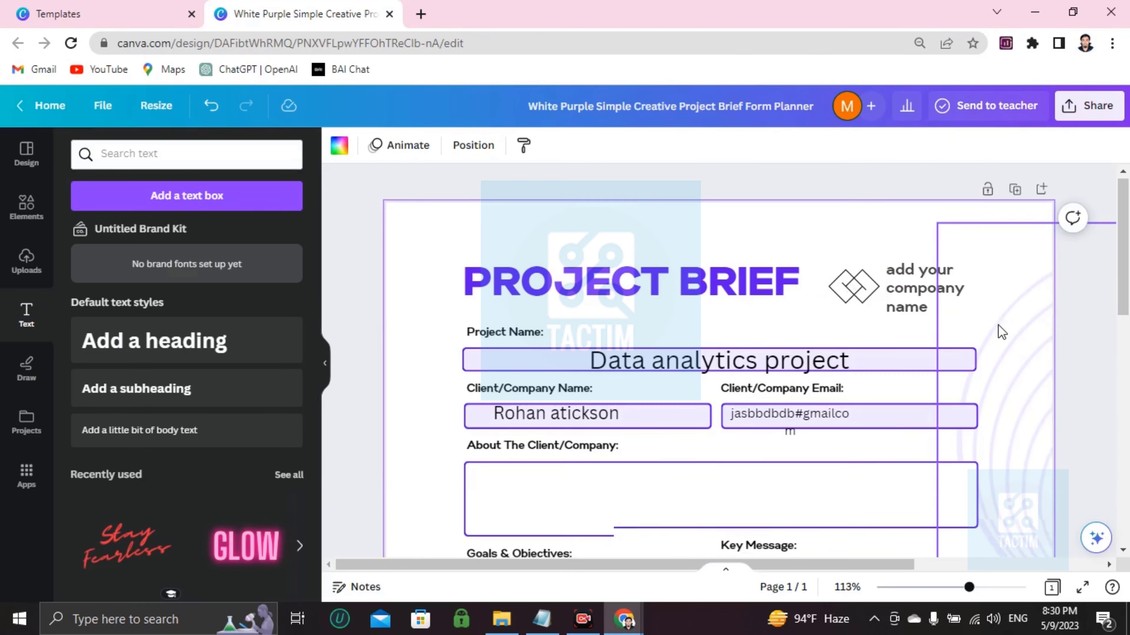
pyautogui.scroll(-6, 895, 409)
pyautogui.scroll(6, 895, 409)
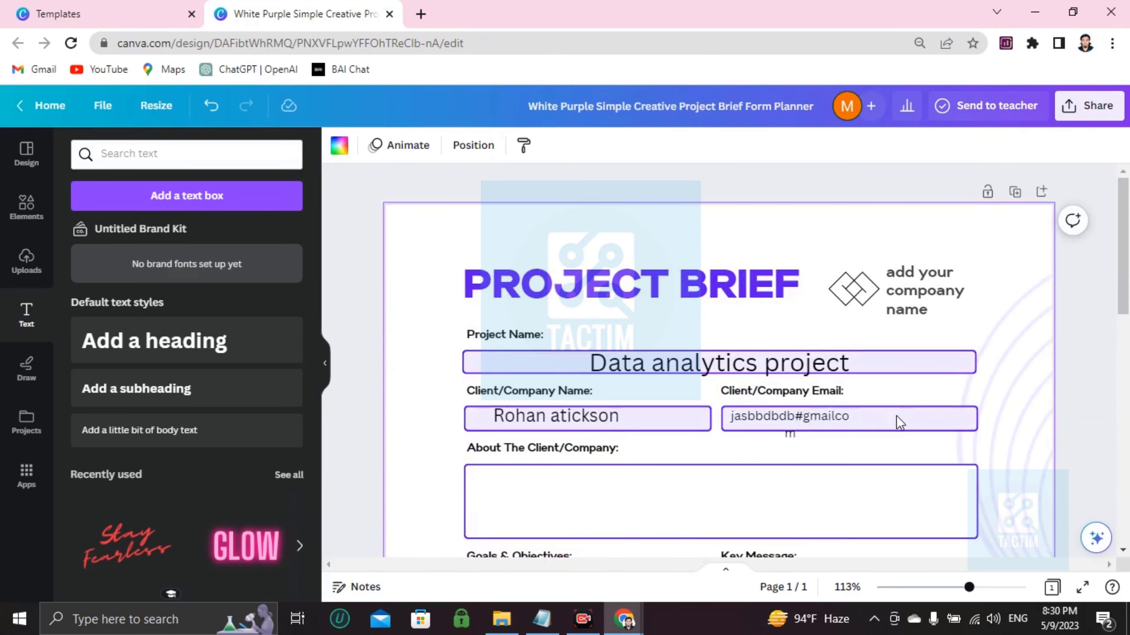
pyautogui.click(338, 145)
pyautogui.scroll(-4, 178, 445)
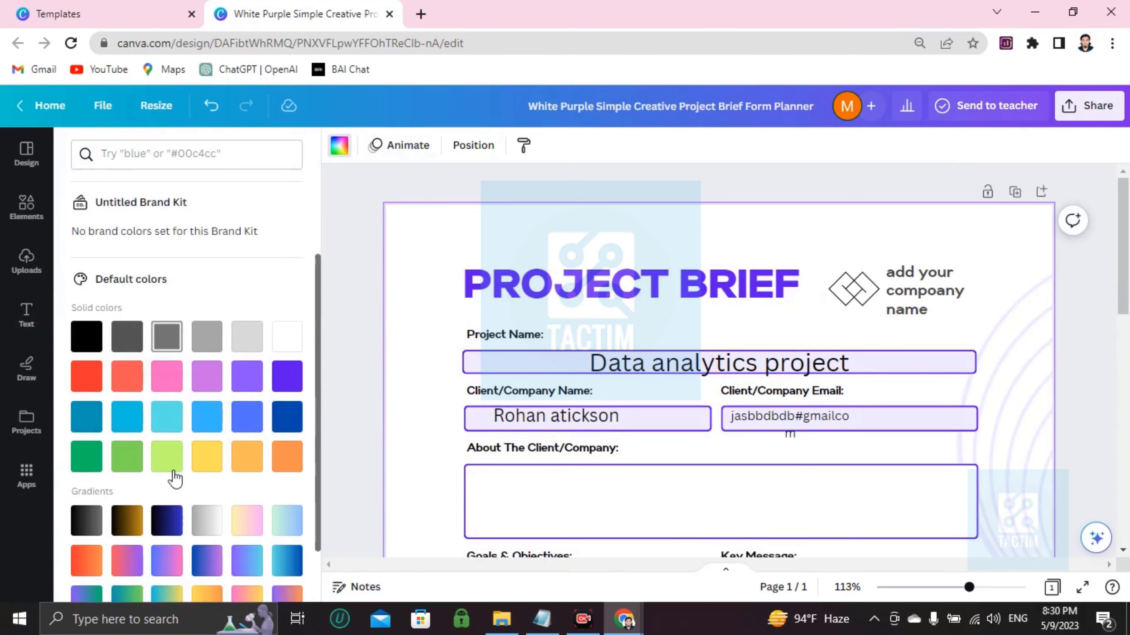
pyautogui.click(172, 272)
pyautogui.scroll(-5, 782, 384)
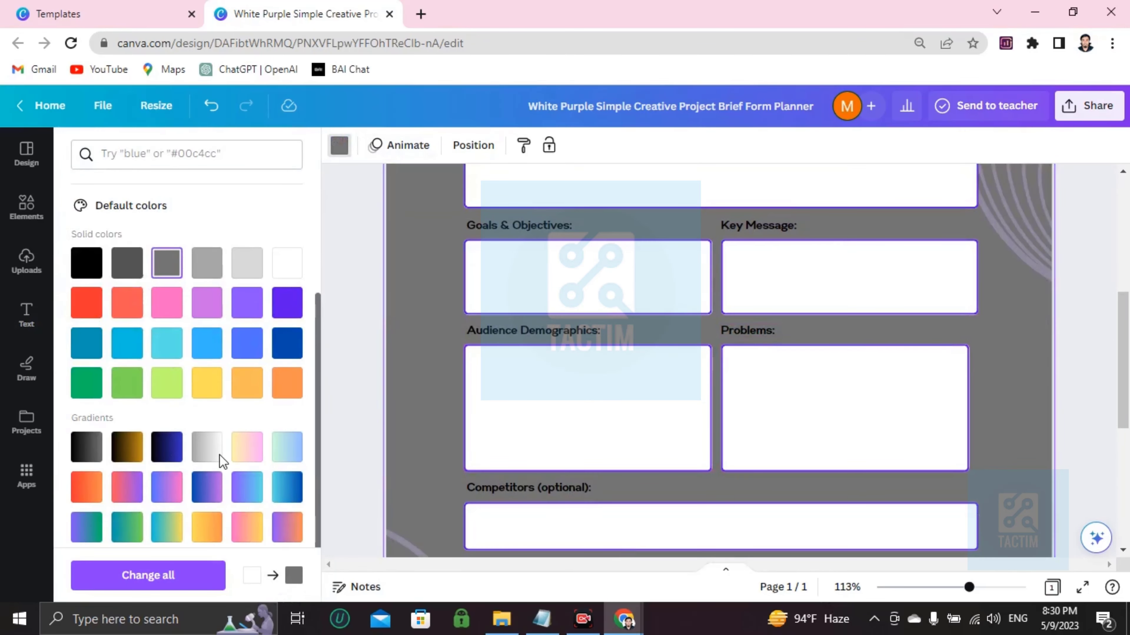
pyautogui.click(218, 456)
pyautogui.click(260, 494)
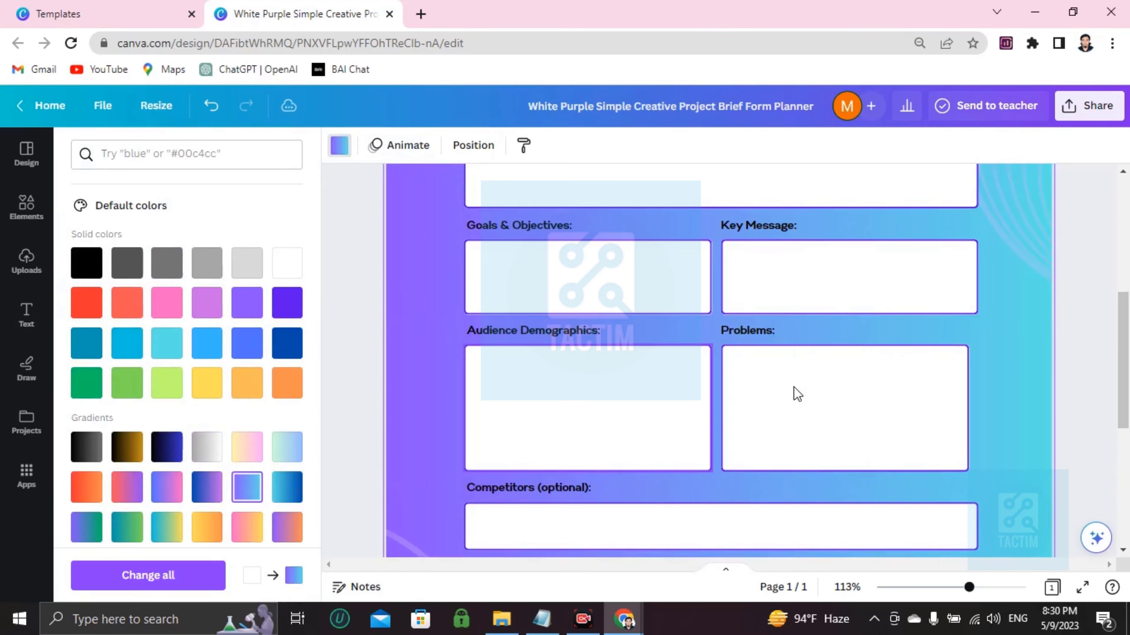
pyautogui.scroll(5, 794, 386)
pyautogui.scroll(-6, 794, 386)
pyautogui.scroll(6, 794, 386)
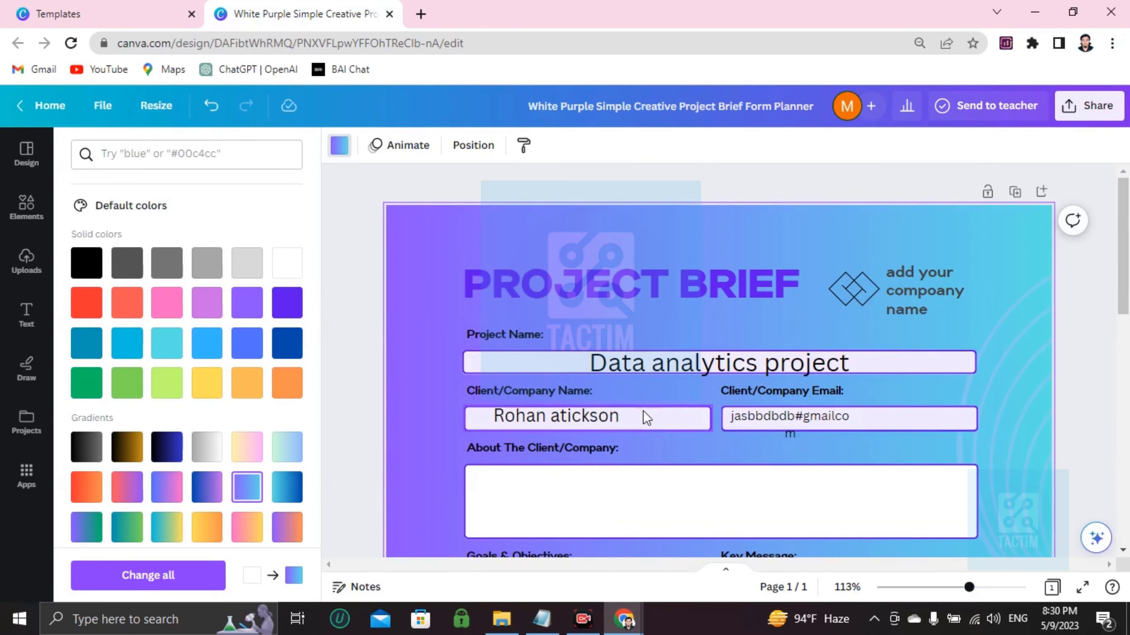
# Step: Set the page background to plain white, then select the decorative image
pyautogui.click(287, 262)
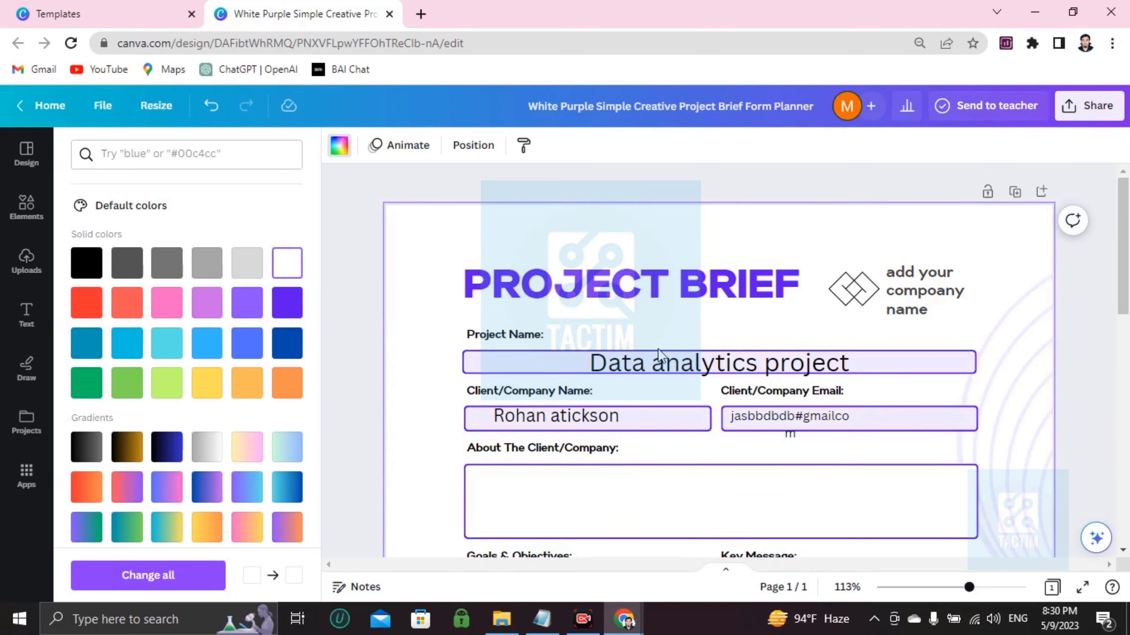
pyautogui.scroll(-6, 722, 352)
pyautogui.scroll(3, 721, 353)
pyautogui.click(1012, 288)
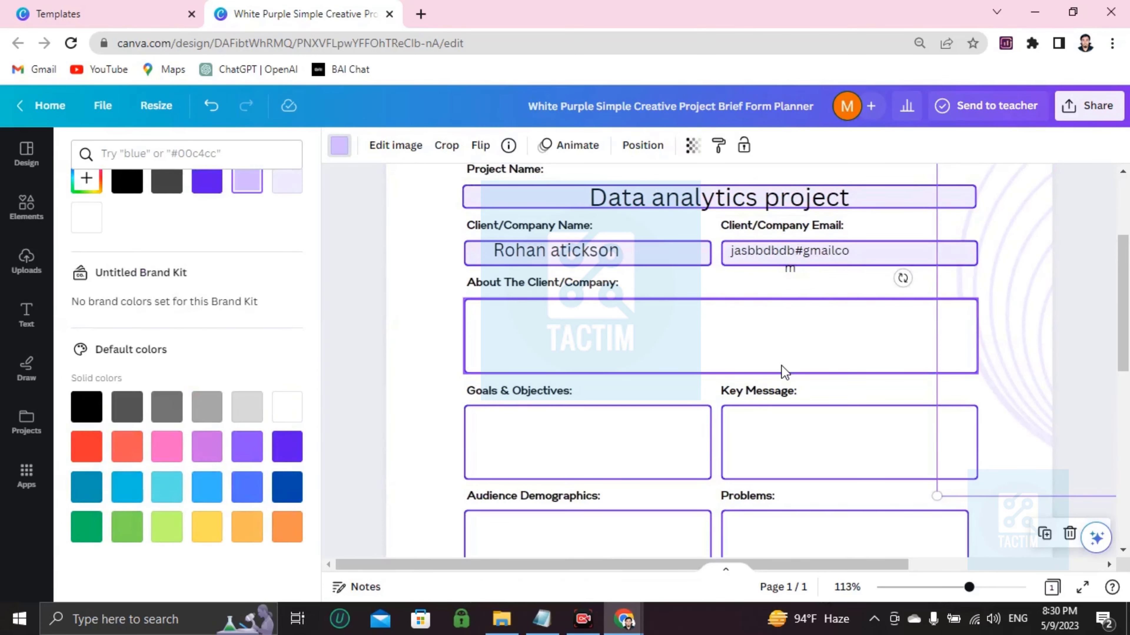
pyautogui.scroll(-5, 775, 365)
pyautogui.scroll(6, 776, 366)
pyautogui.scroll(-5, 774, 366)
pyautogui.scroll(6, 774, 365)
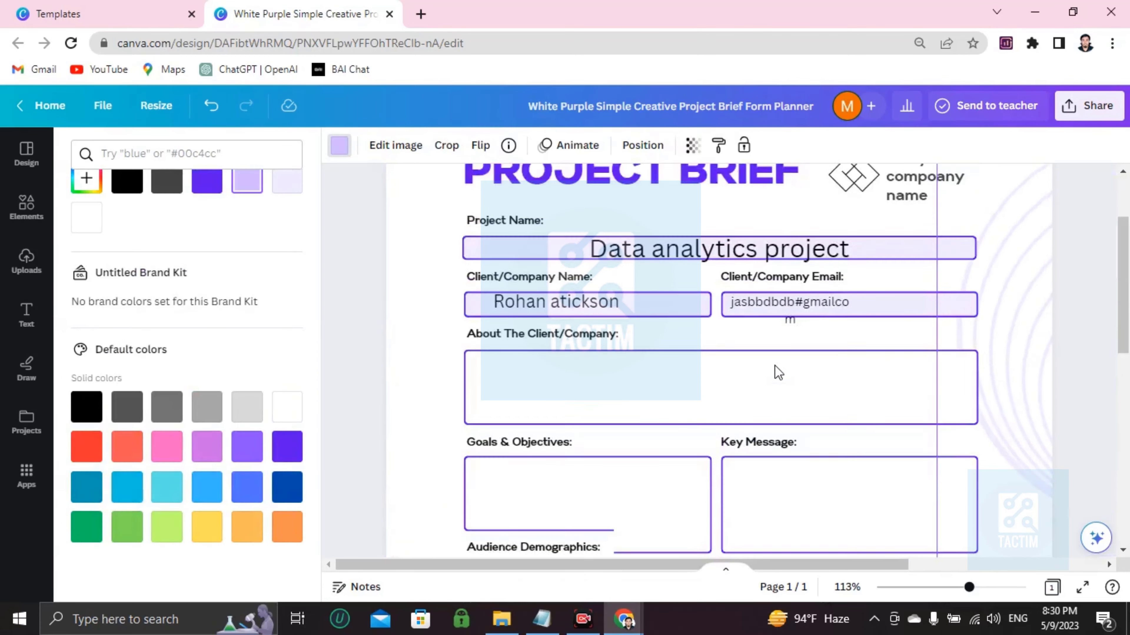
pyautogui.scroll(-6, 774, 365)
pyautogui.scroll(6, 774, 365)
pyautogui.scroll(2, 774, 365)
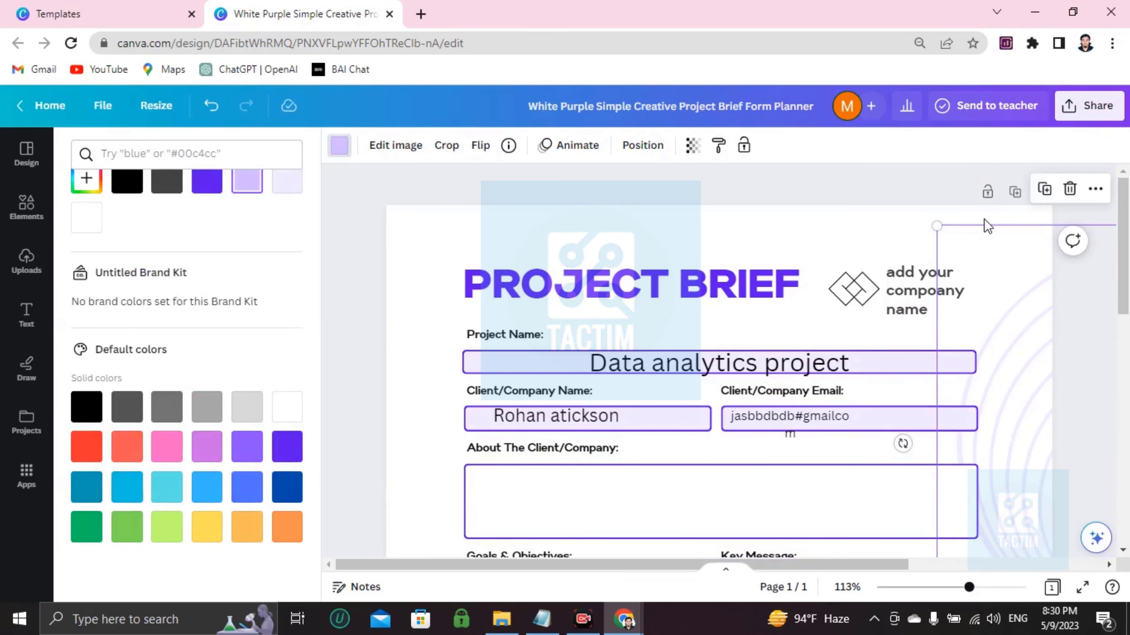
# Step: Change the design's collaboration link to Anyone with the link, Can edit
pyautogui.click(1077, 106)
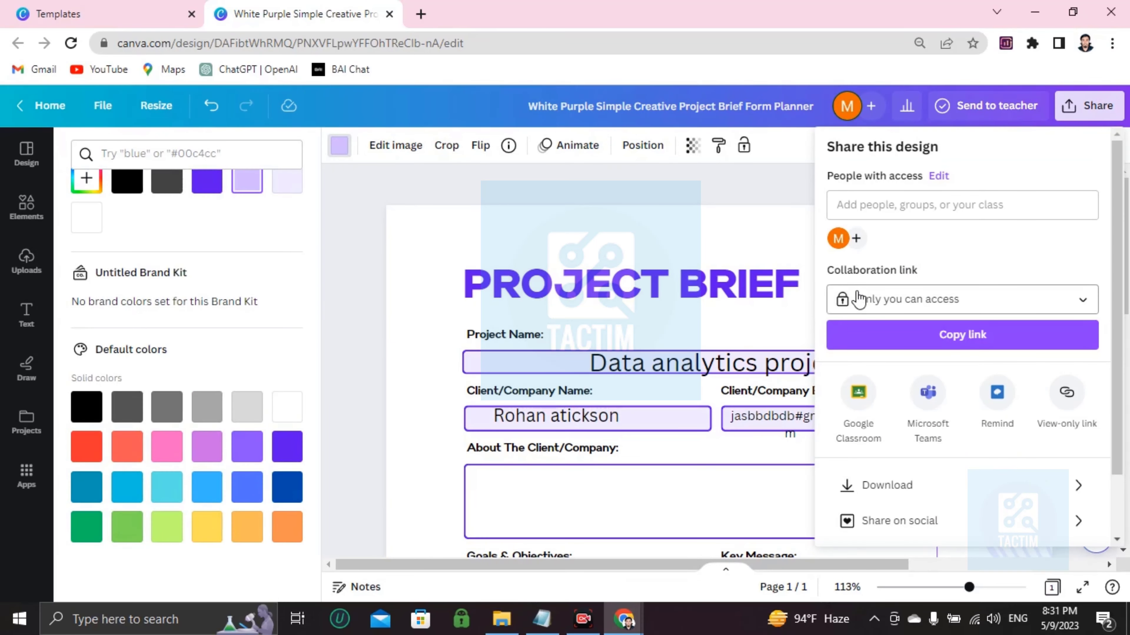
pyautogui.click(847, 298)
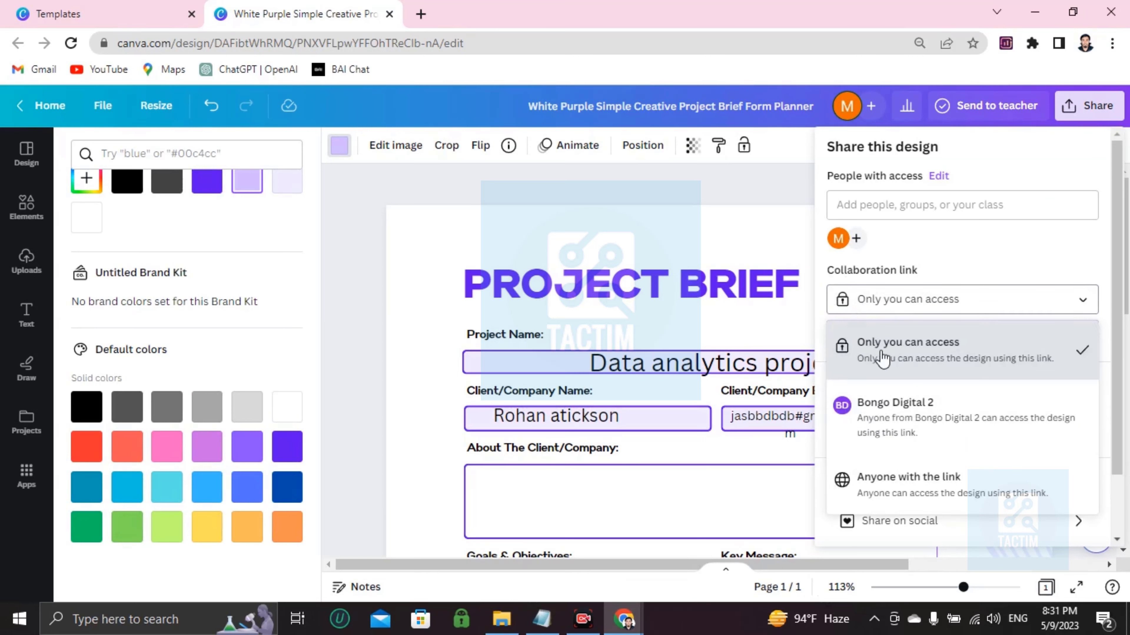
pyautogui.click(879, 474)
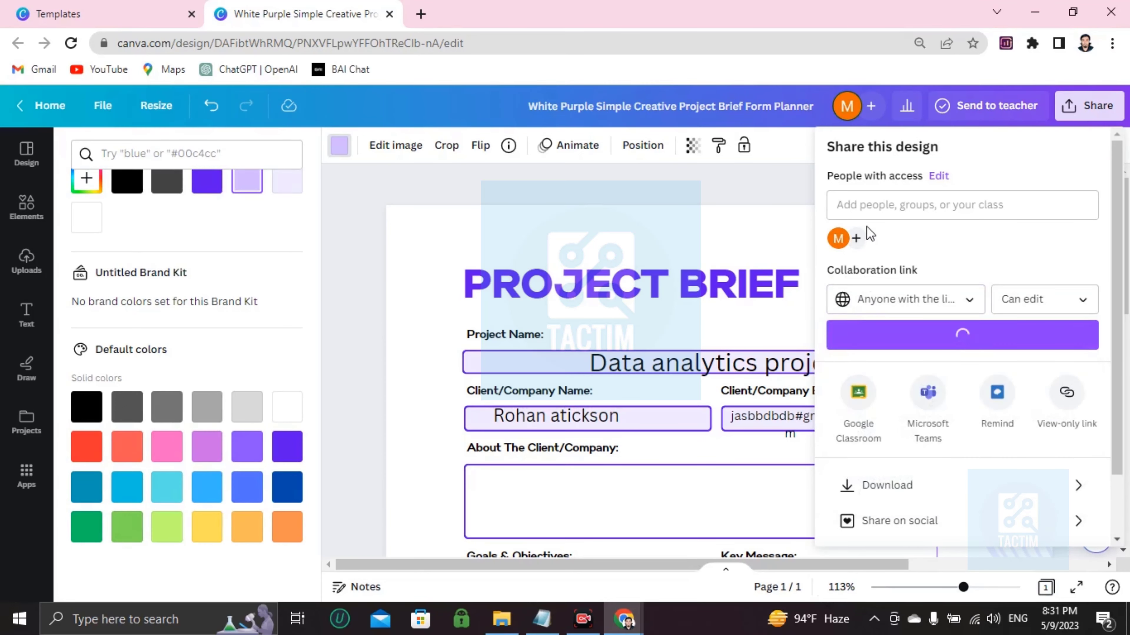
# Step: Enter a collaborator's e-mail address, then clear it and close the Share panel
pyautogui.click(908, 206)
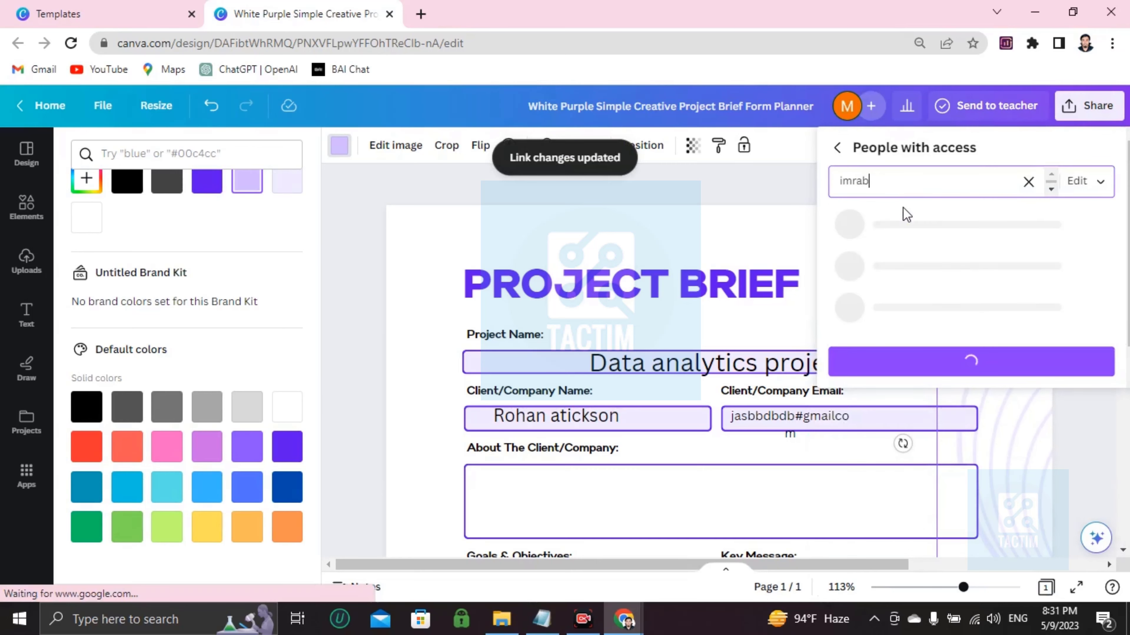
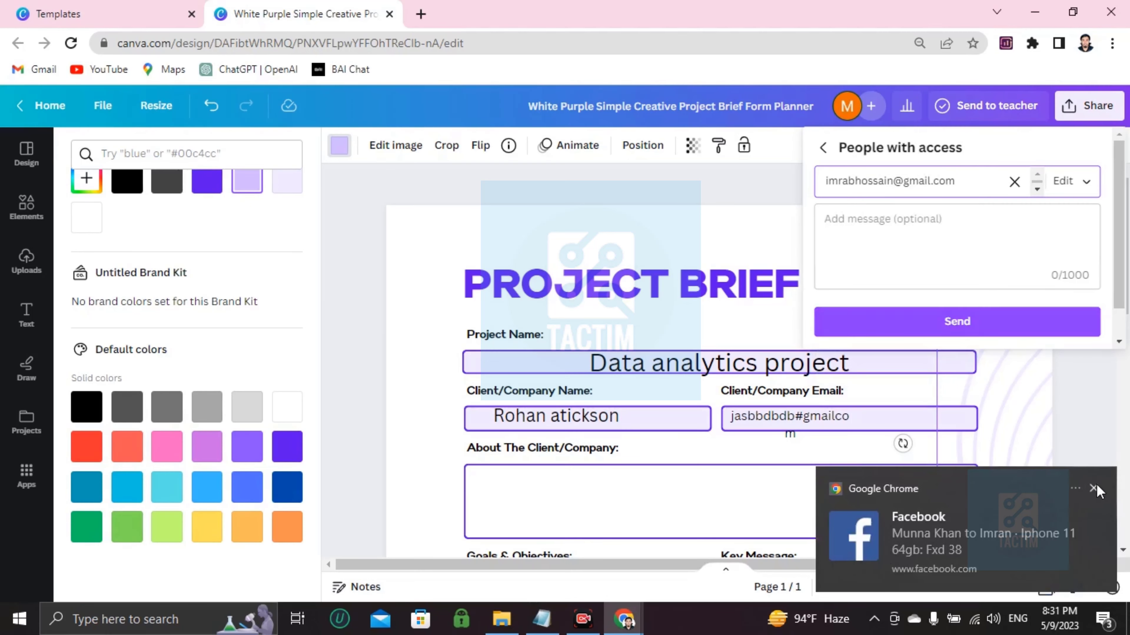
pyautogui.click(1094, 489)
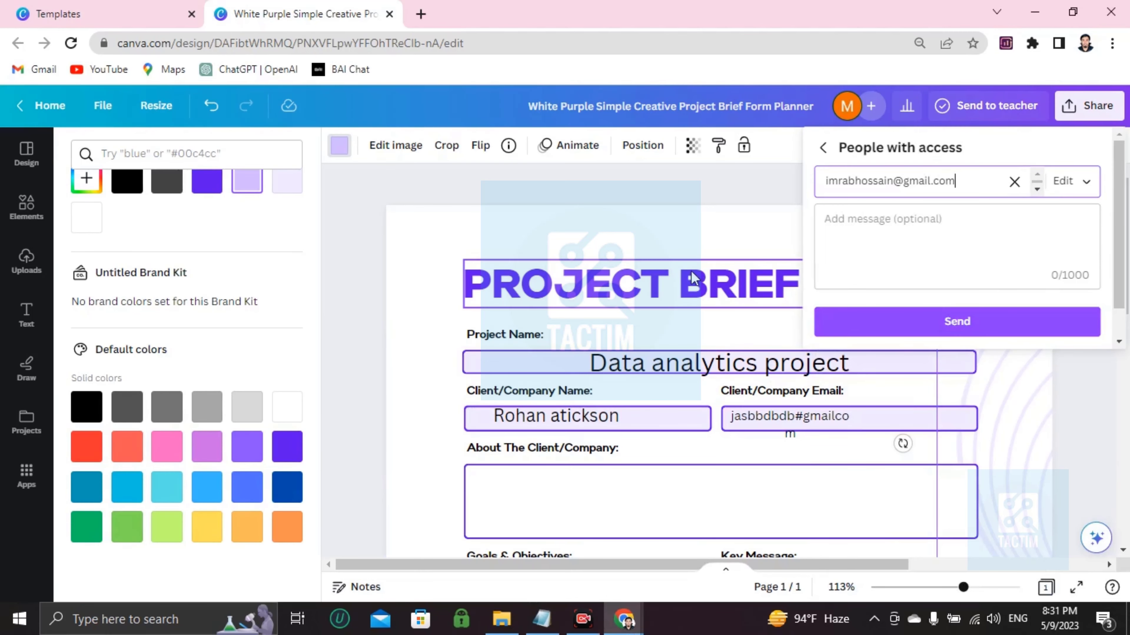
pyautogui.click(1014, 183)
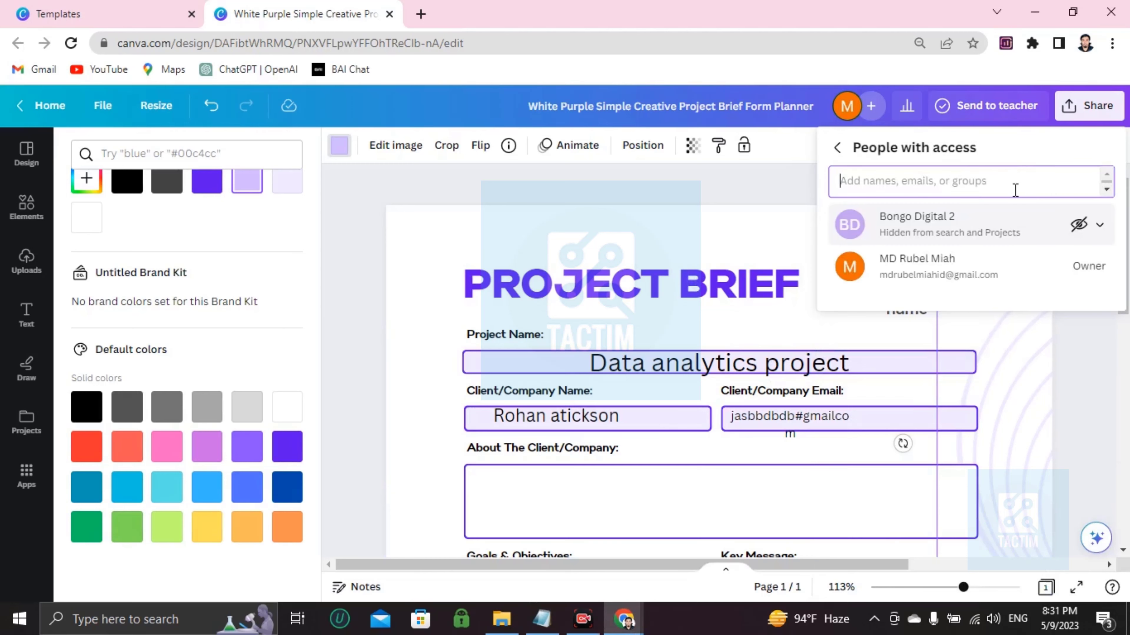
pyautogui.click(750, 192)
pyautogui.scroll(-5, 769, 267)
pyautogui.scroll(5, 748, 272)
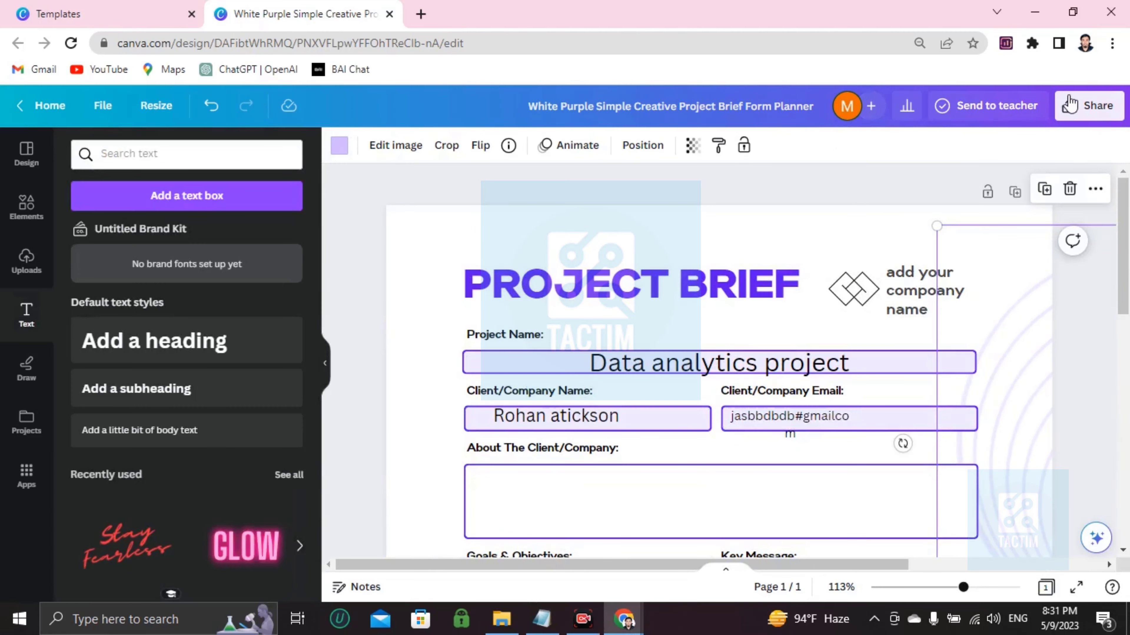
# Step: Download the project brief with File type set to PDF Standard
pyautogui.click(1082, 96)
pyautogui.scroll(-3, 922, 368)
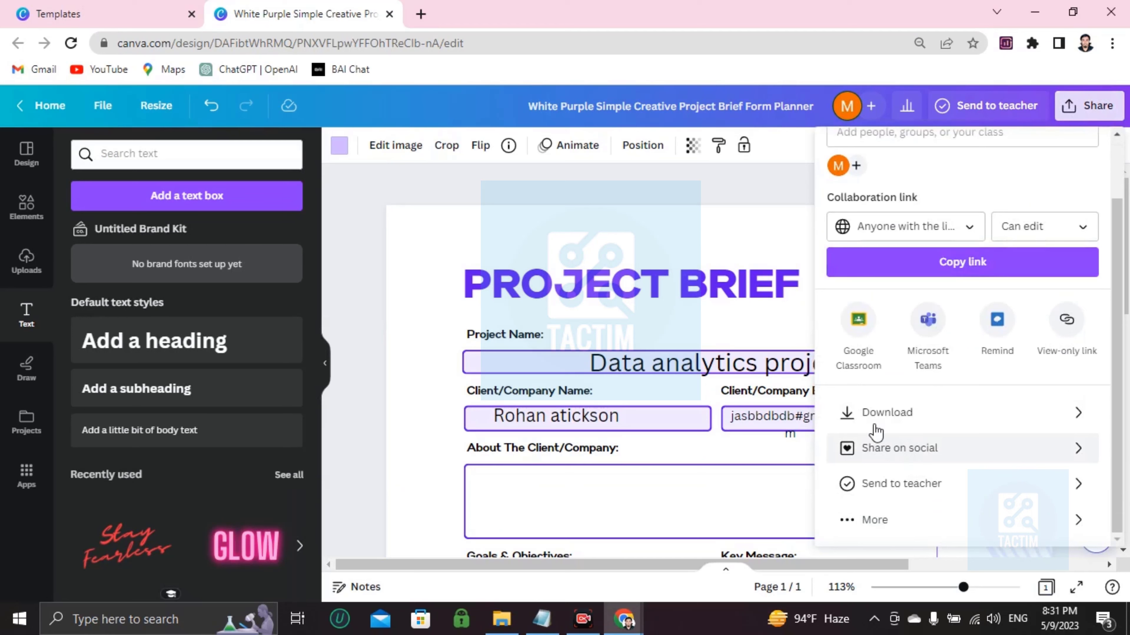
pyautogui.click(947, 416)
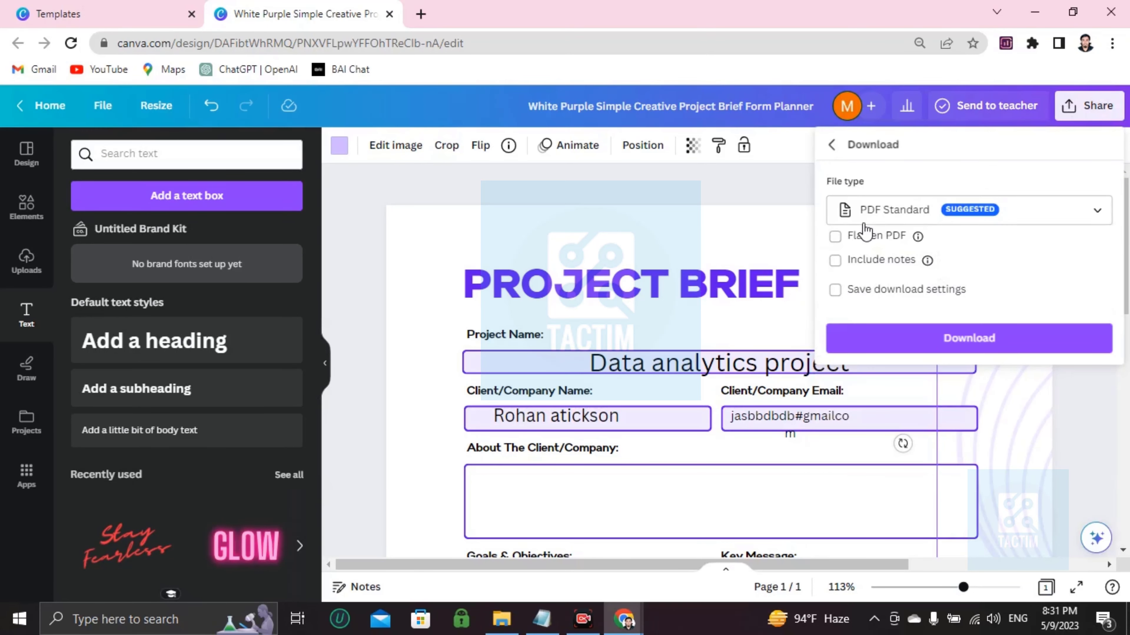
pyautogui.click(887, 217)
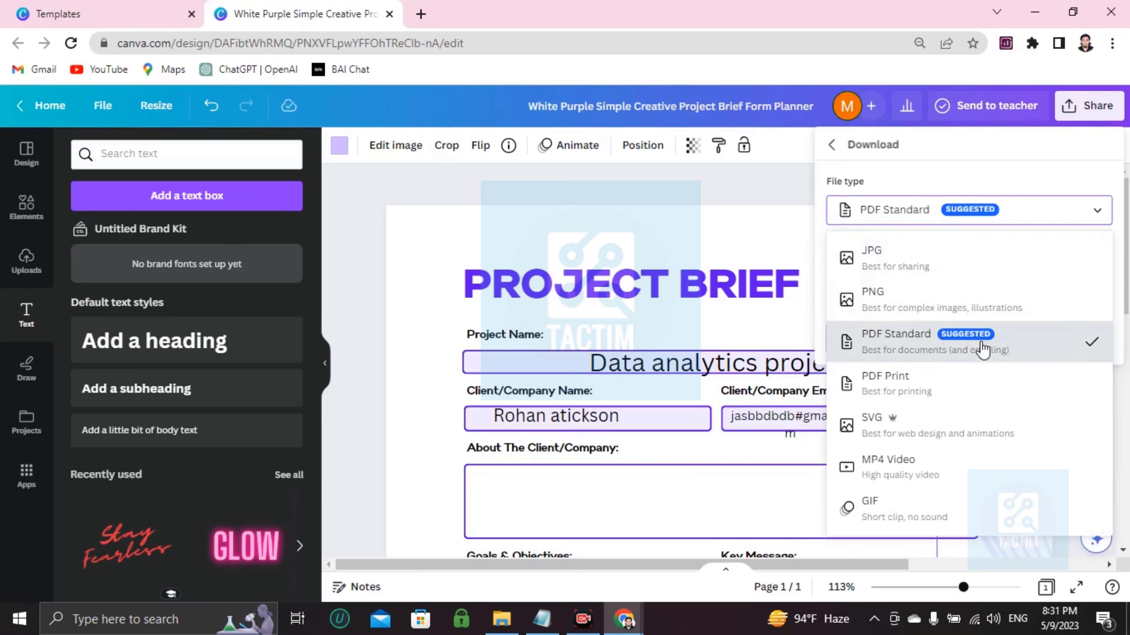
pyautogui.click(869, 345)
pyautogui.click(950, 214)
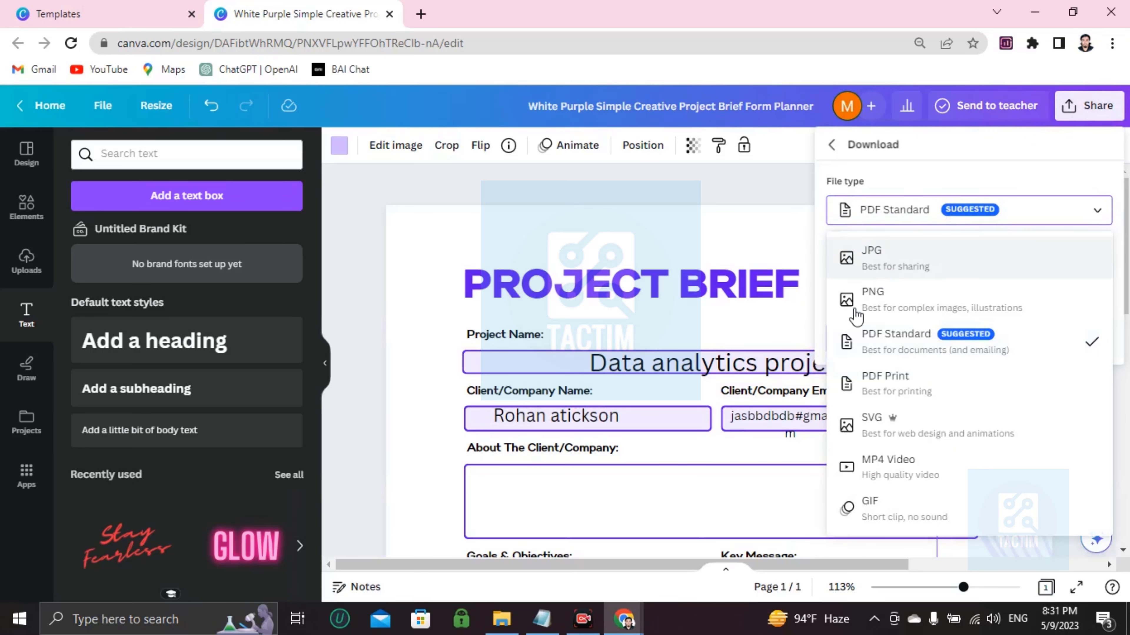
pyautogui.click(961, 345)
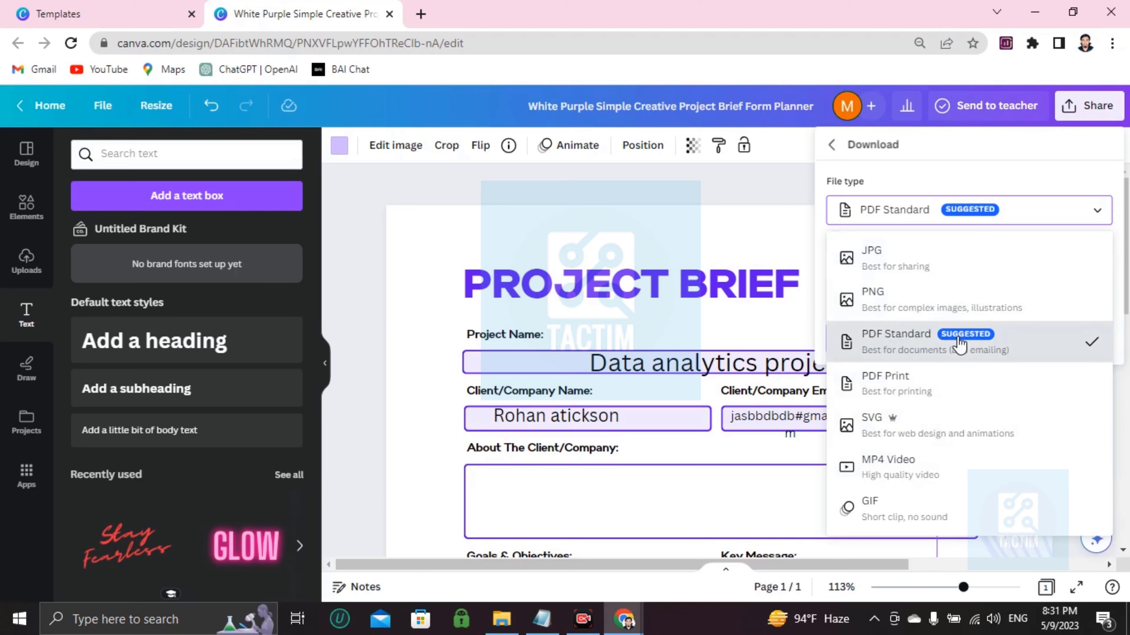
pyautogui.click(969, 337)
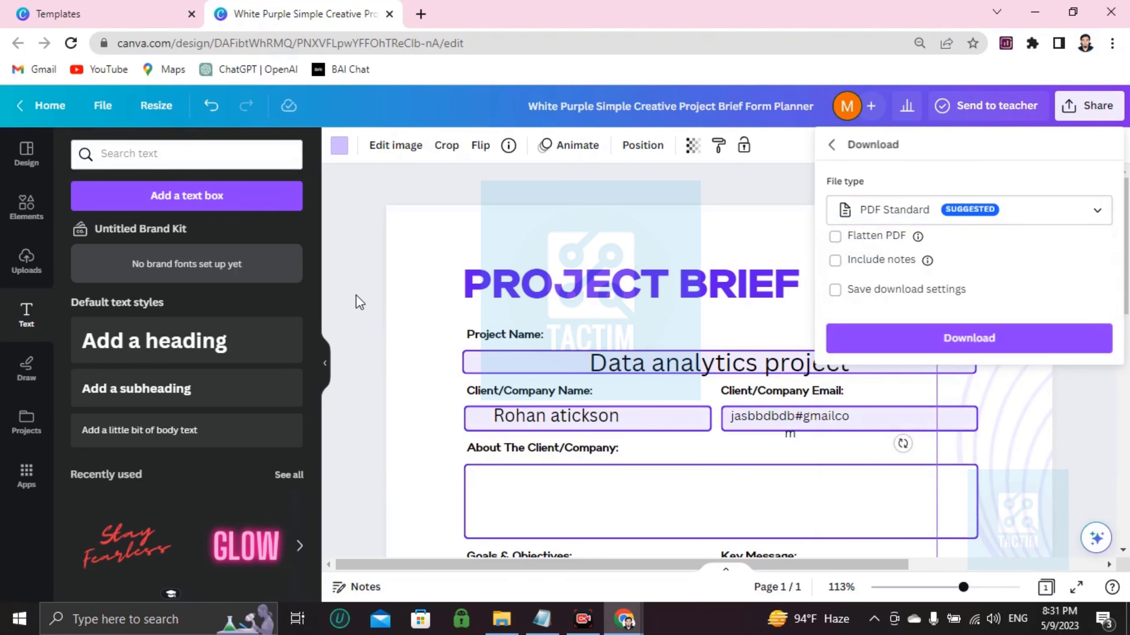
pyautogui.scroll(-10, 515, 244)
pyautogui.scroll(10, 517, 247)
pyautogui.scroll(-10, 517, 250)
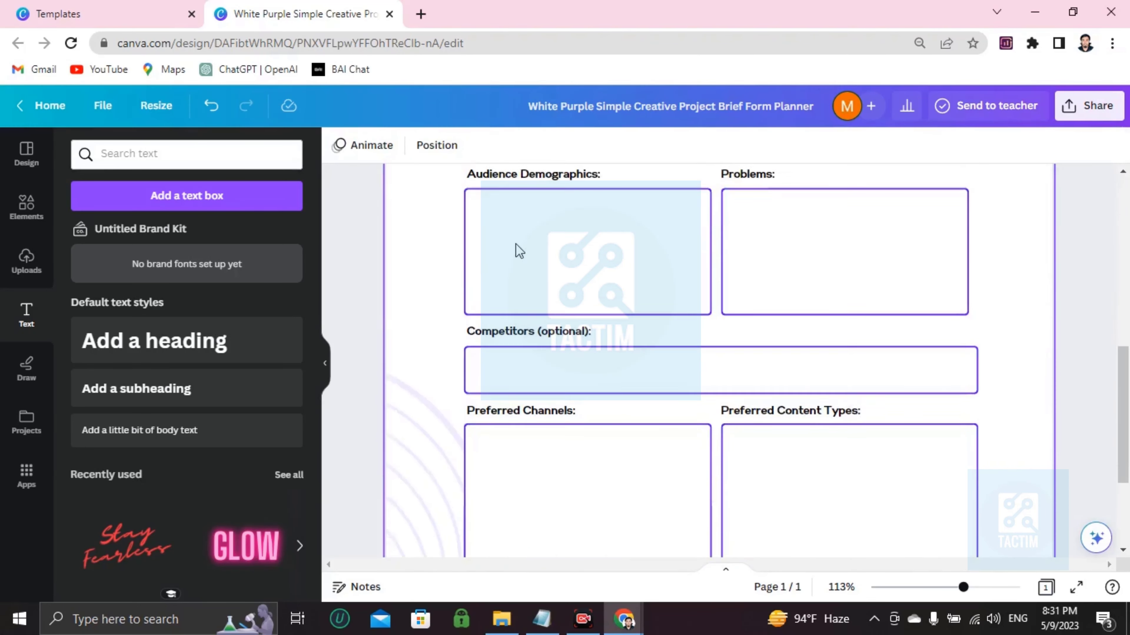
pyautogui.scroll(10, 518, 250)
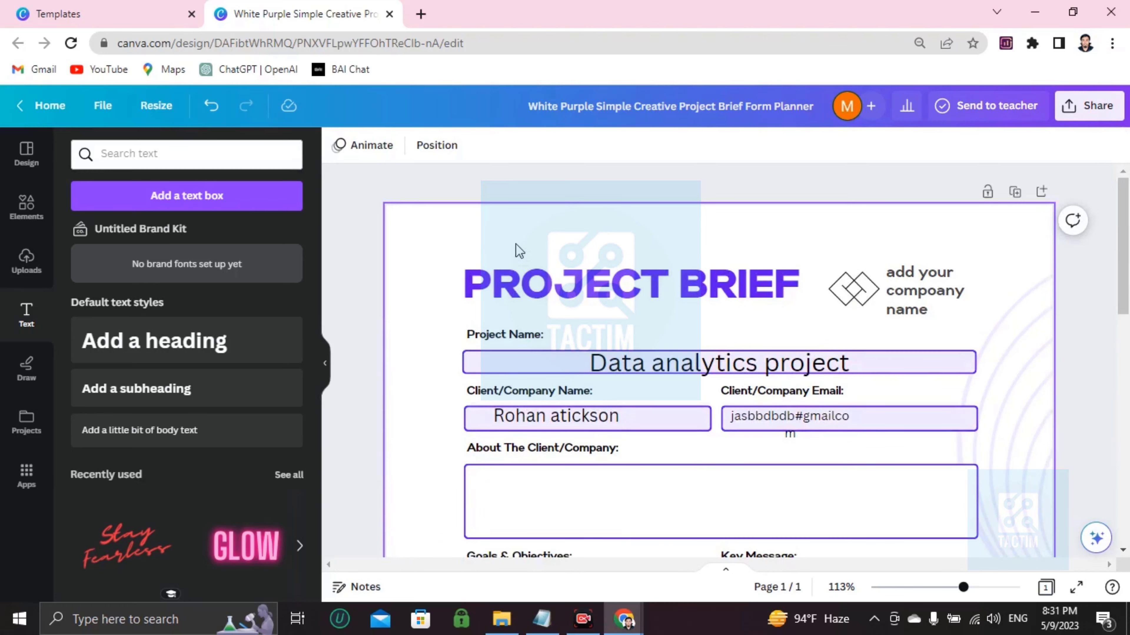
pyautogui.scroll(-10, 516, 244)
pyautogui.scroll(10, 516, 246)
pyautogui.scroll(-10, 518, 253)
pyautogui.scroll(-3, 525, 254)
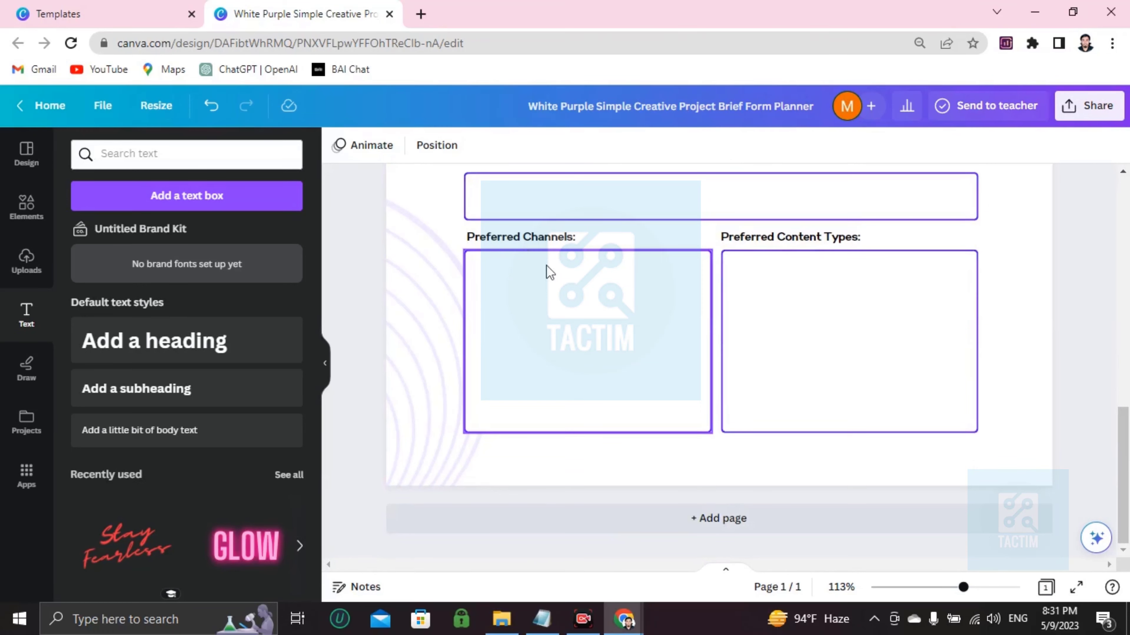
pyautogui.scroll(10, 645, 316)
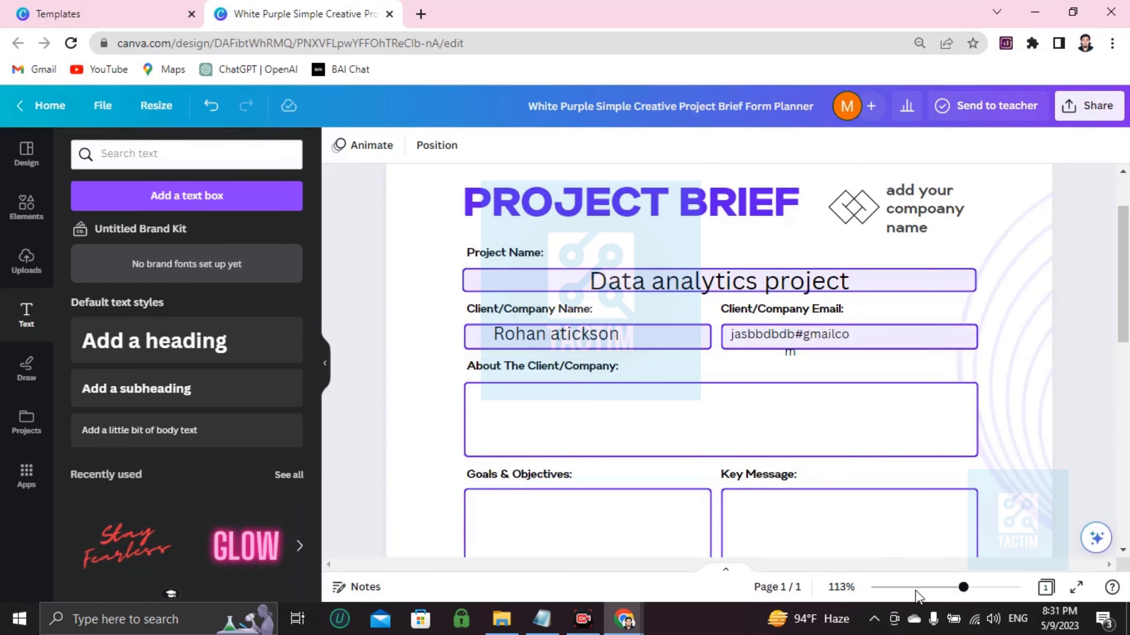